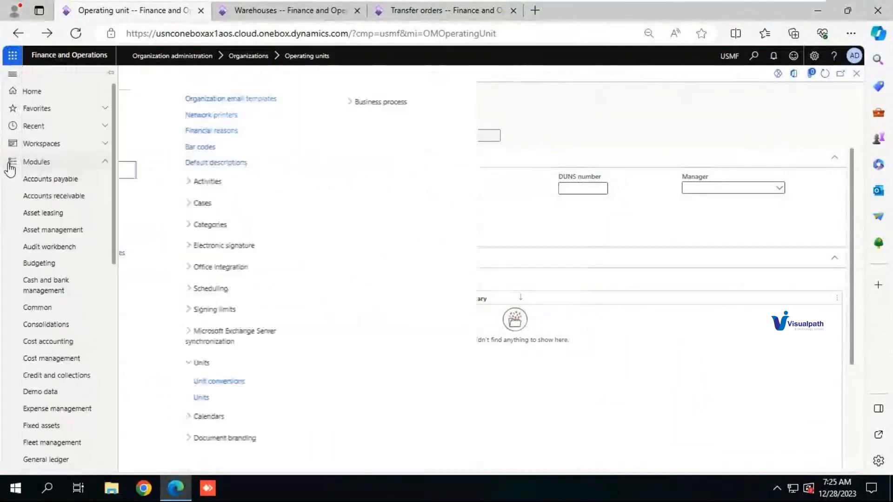
Open the Ledger page from the ledger setup area of the General ledger module.
left_click(59, 461)
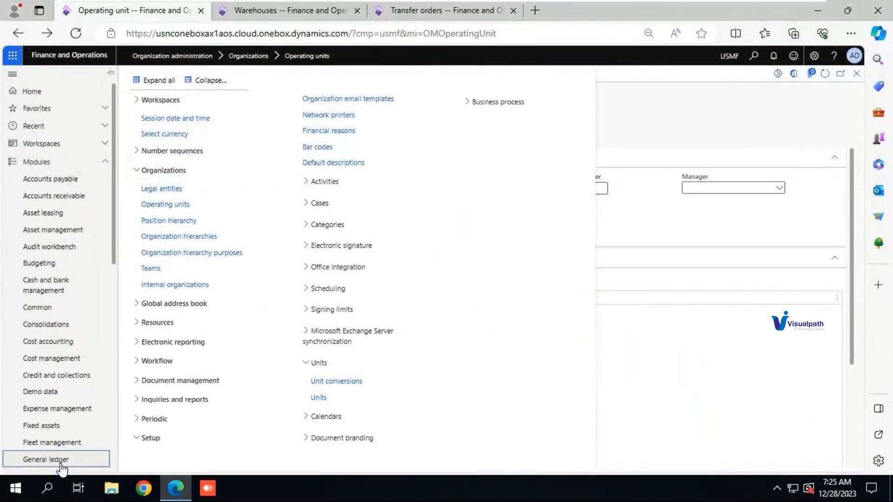
left_click(207, 81)
left_click(163, 274)
left_click(159, 292)
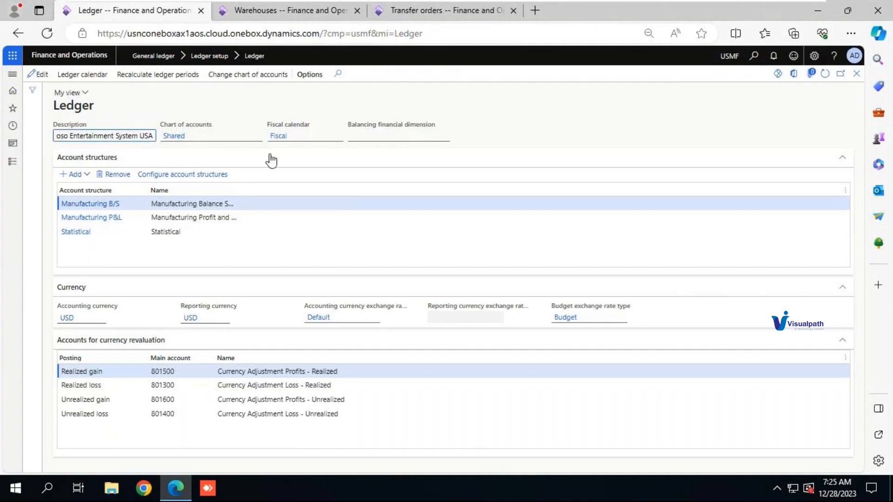
Examine the segments and allowed values of the Manufacturing B/S and Manufacturing P&L account structures.
left_click(96, 204)
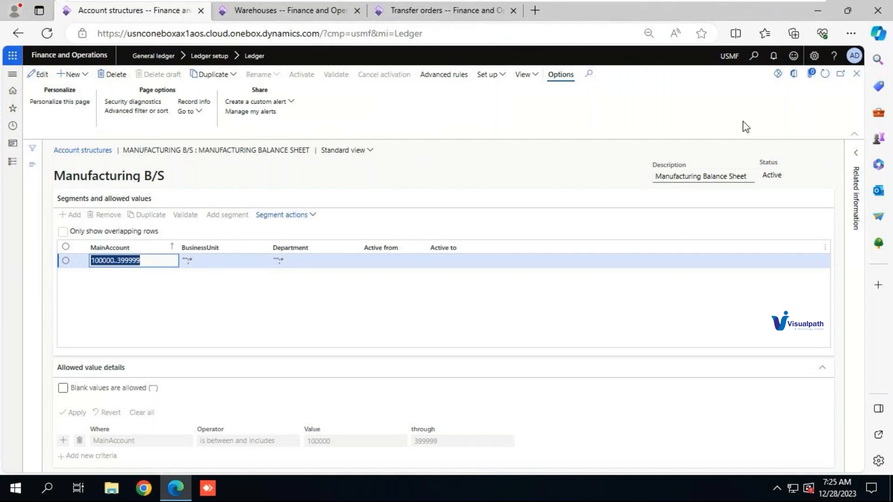
left_click(857, 74)
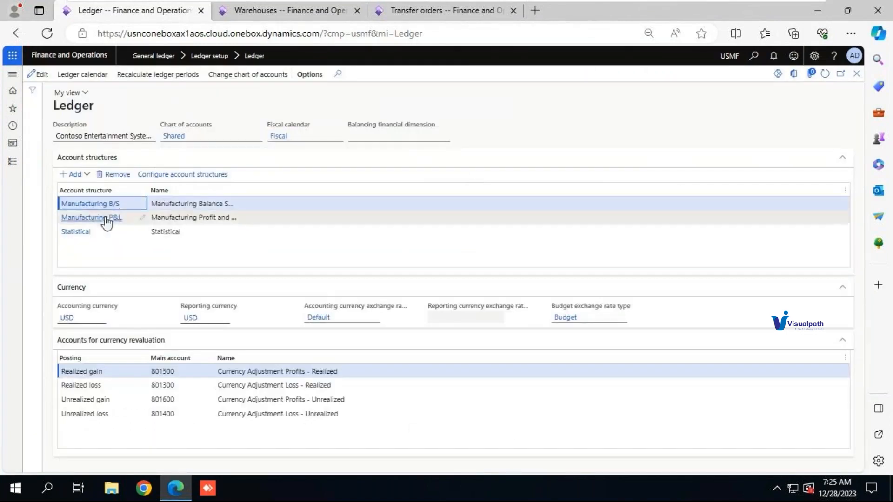
left_click(105, 218)
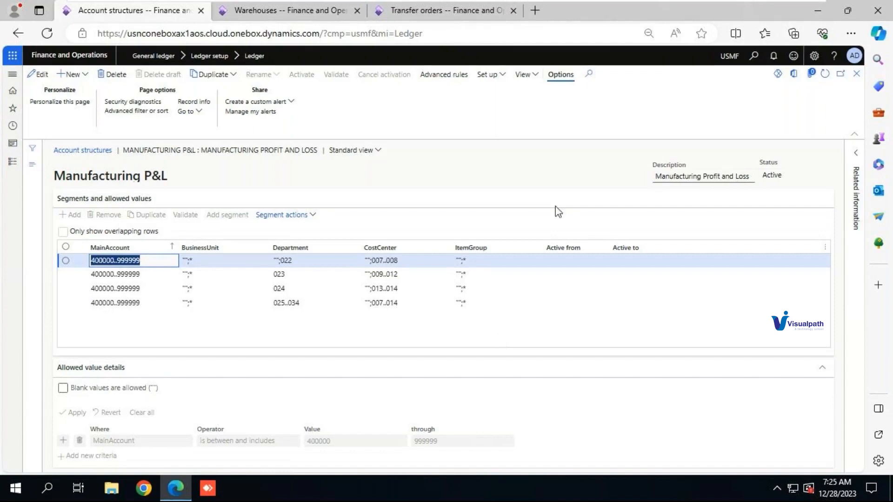
left_click(857, 74)
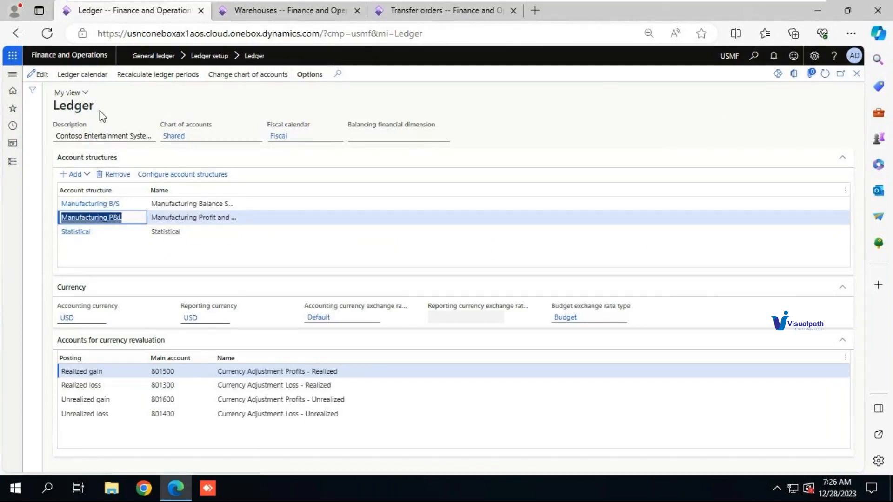
Reopen the Ledger page and read the help text for the Balancing financial dimension field.
left_click(13, 162)
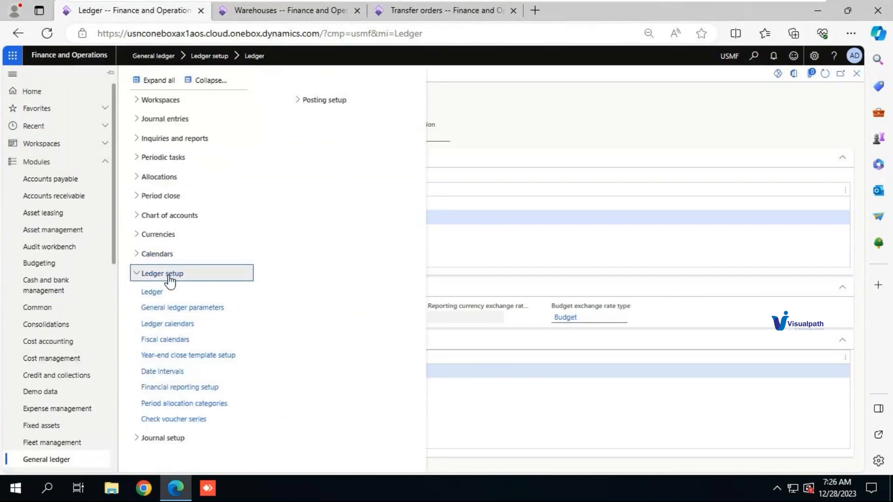
left_click(152, 292)
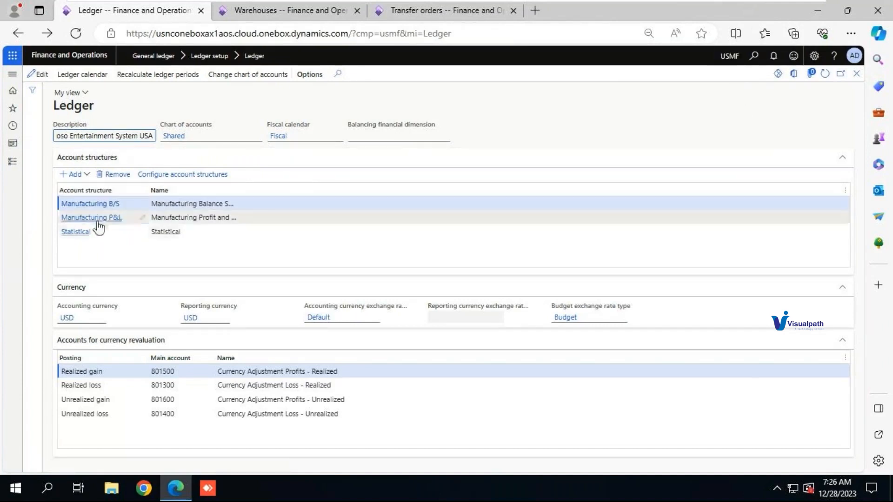
mouse_move(432, 137)
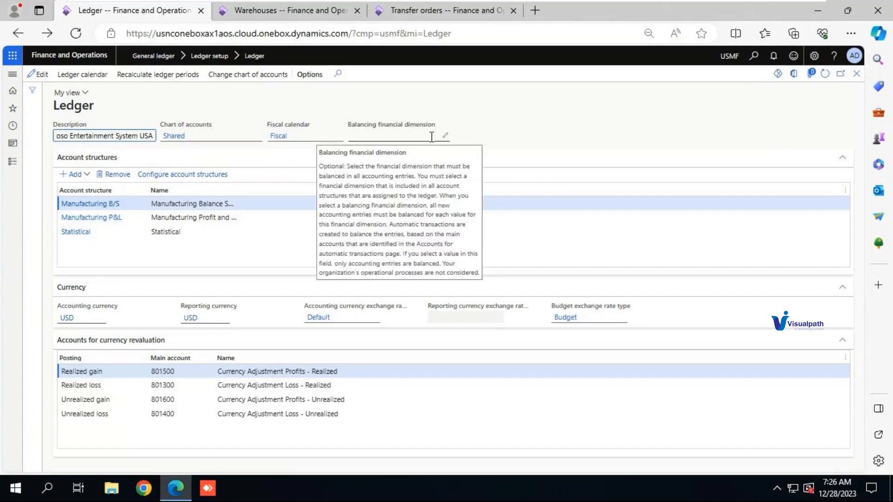
Switch to PowerPoint, highlight Department in the operating units list, and return to Finance and Operations.
left_click(507, 125)
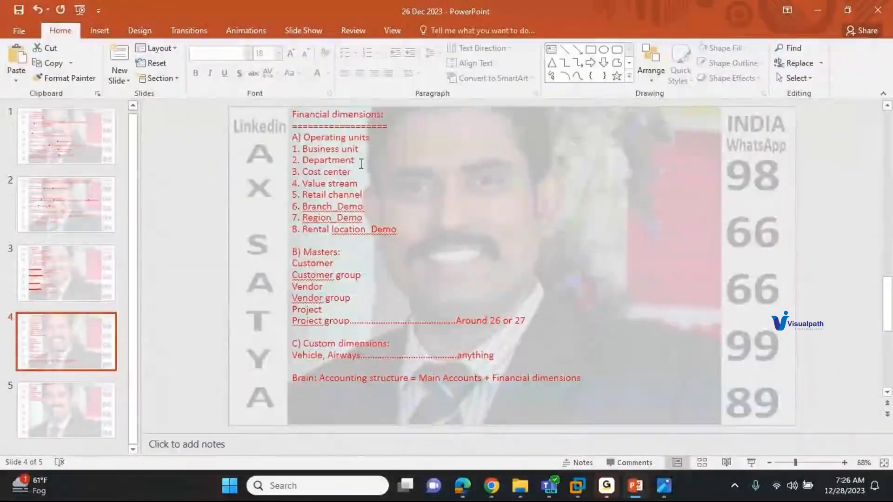
left_click_drag(356, 163, 313, 163)
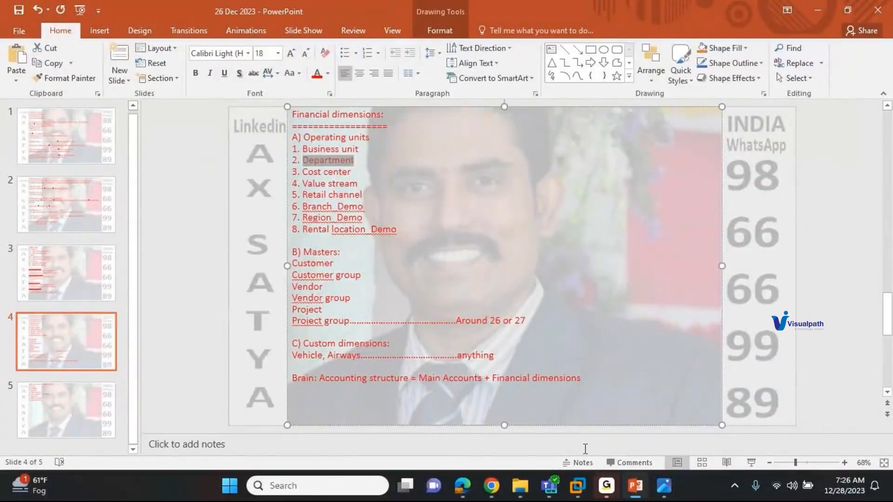
left_click(577, 485)
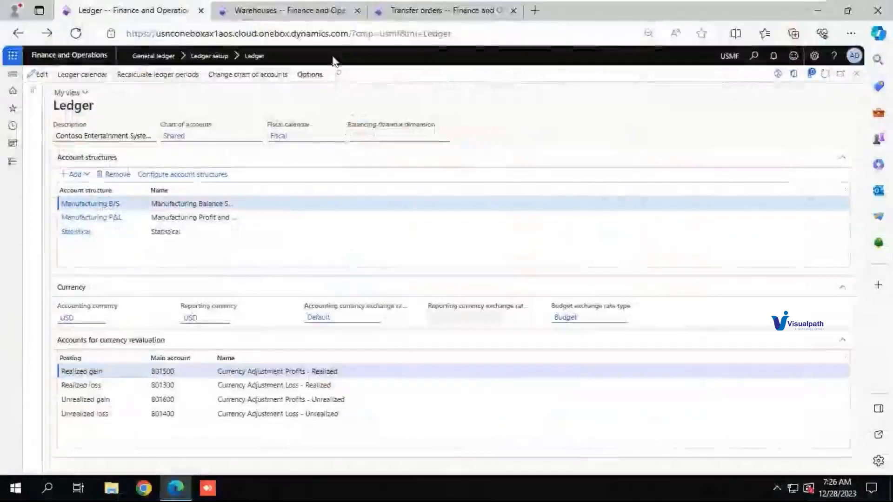
Open the General journals page of the General ledger module in the browser tab that holds Warehouses.
left_click(258, 12)
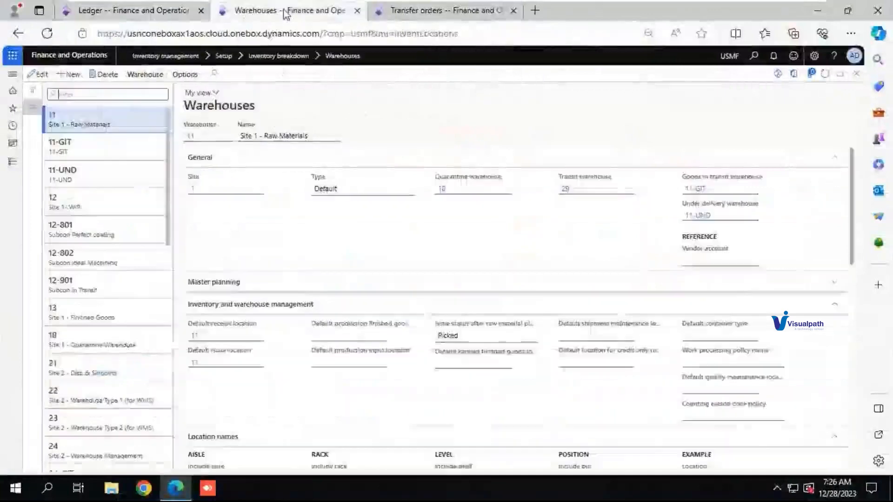
left_click(13, 162)
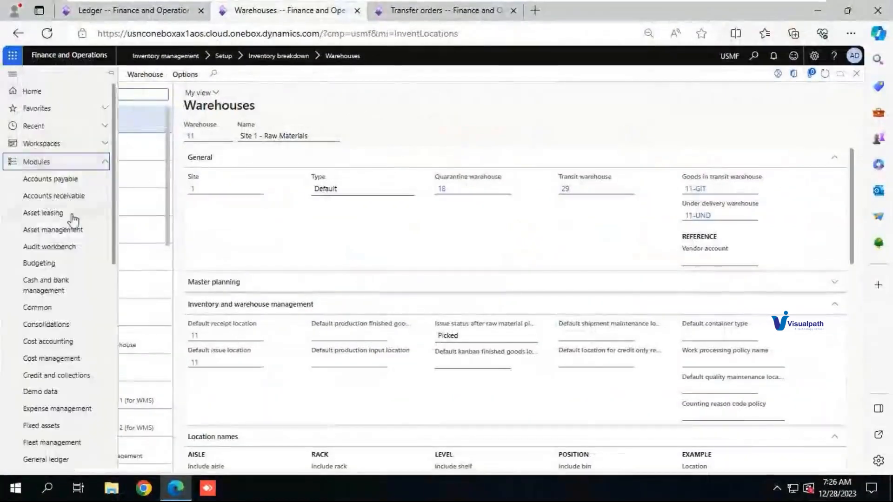
left_click(114, 283)
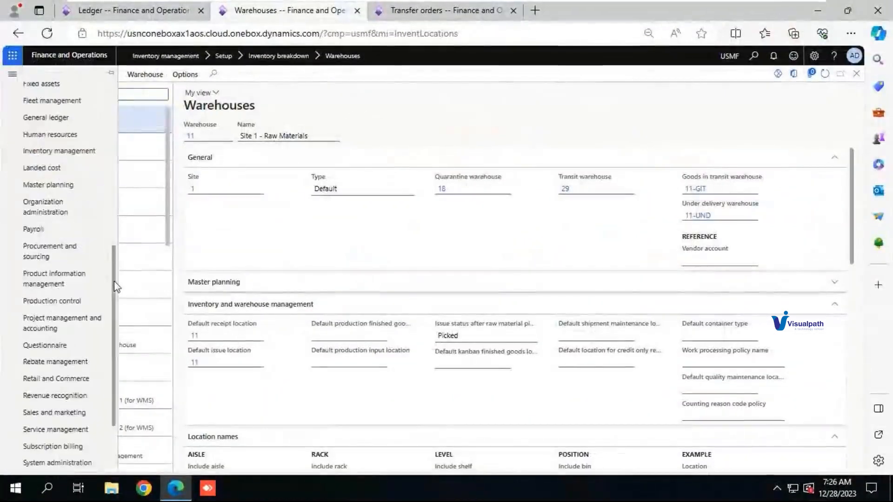
left_click(67, 122)
left_click(212, 81)
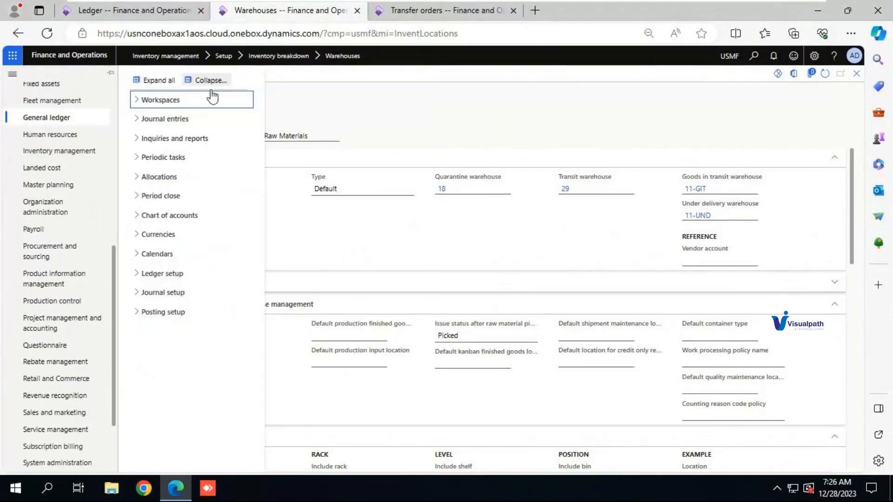
left_click(176, 119)
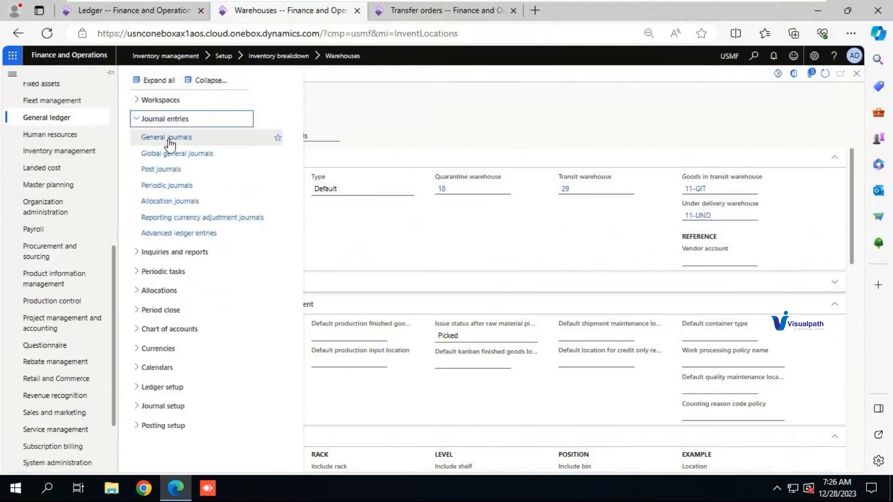
left_click(169, 138)
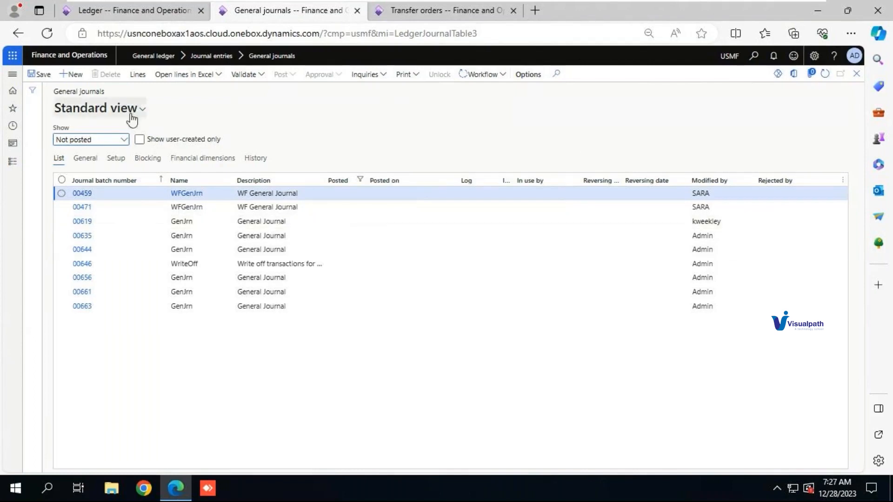
Create a general journal with the name GenJrn and open its journal lines.
left_click(71, 74)
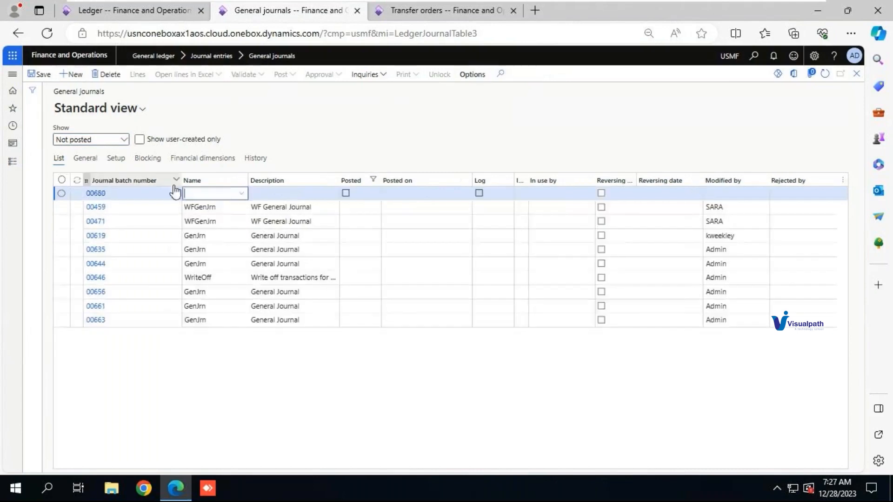
left_click(243, 193)
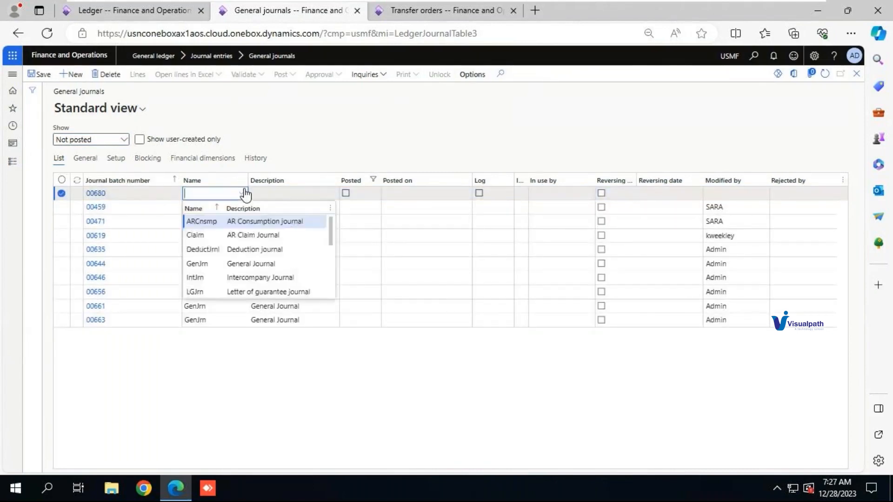
left_click(206, 264)
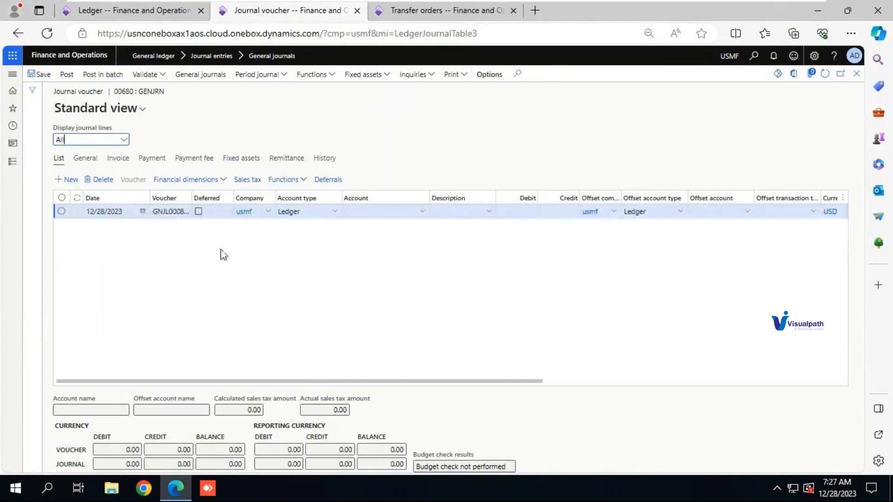
Set the journal line's account to 601500 Travel Expense with business unit HYD and department 022 Sales & Marketing.
left_click(423, 215)
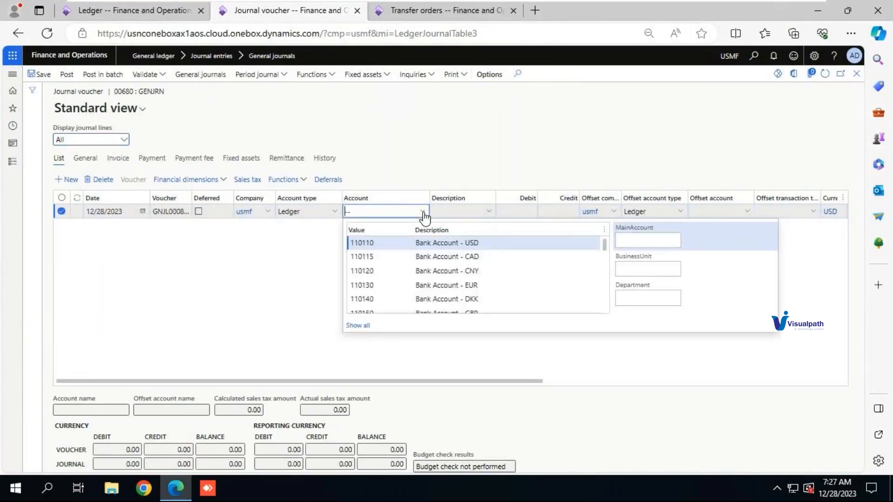
type("tr")
left_click(388, 242)
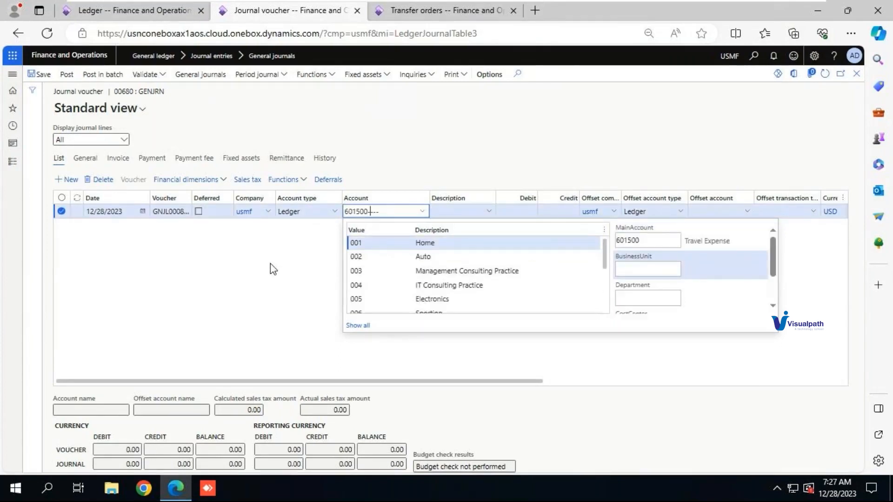
left_click_drag(605, 260, 605, 298)
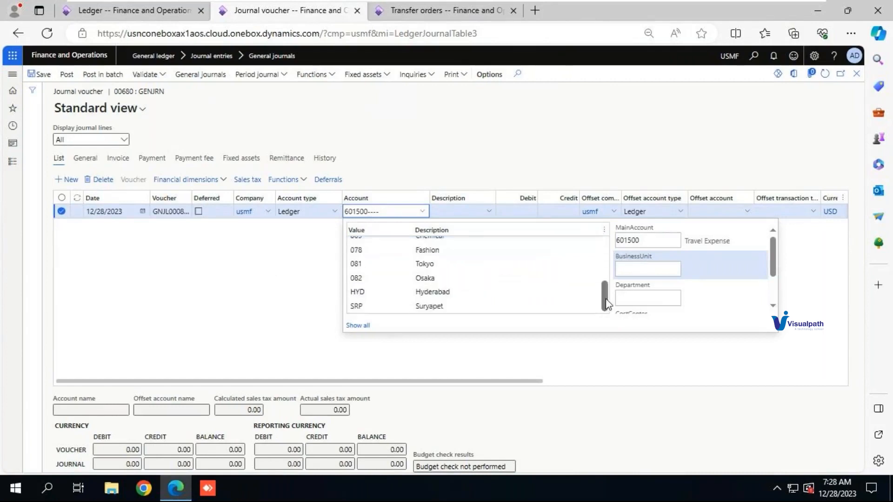
left_click(386, 297)
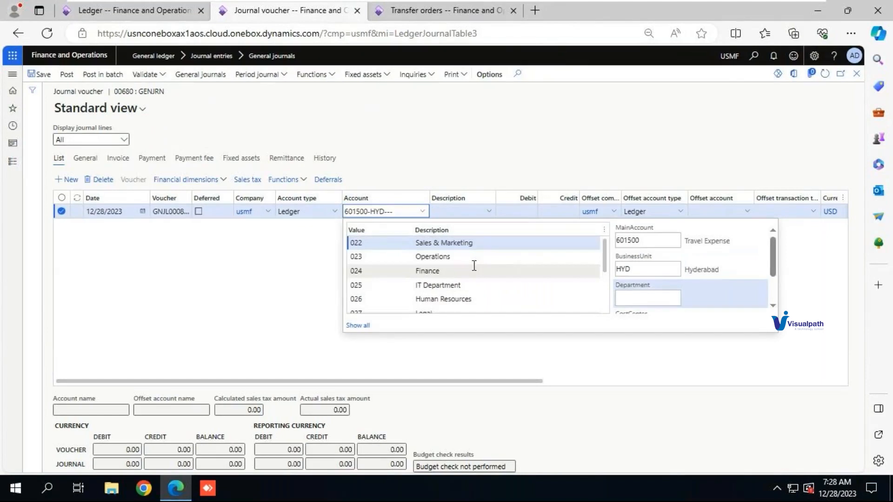
left_click(444, 243)
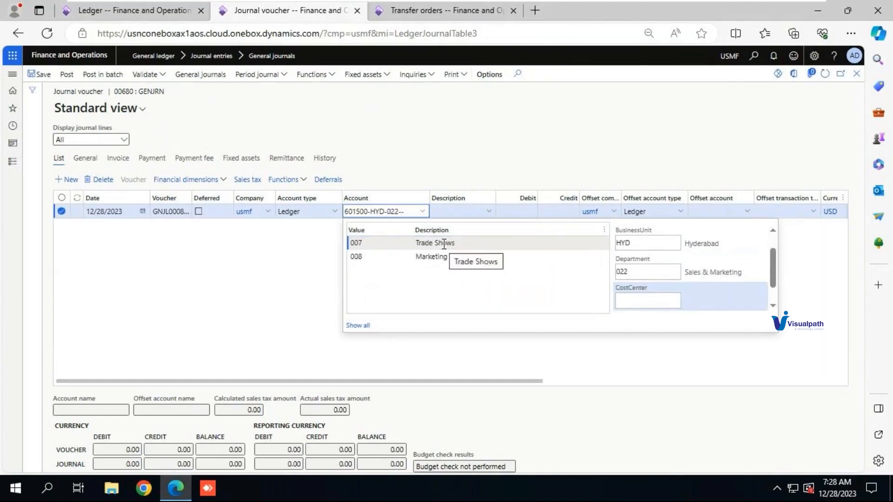
left_click(225, 285)
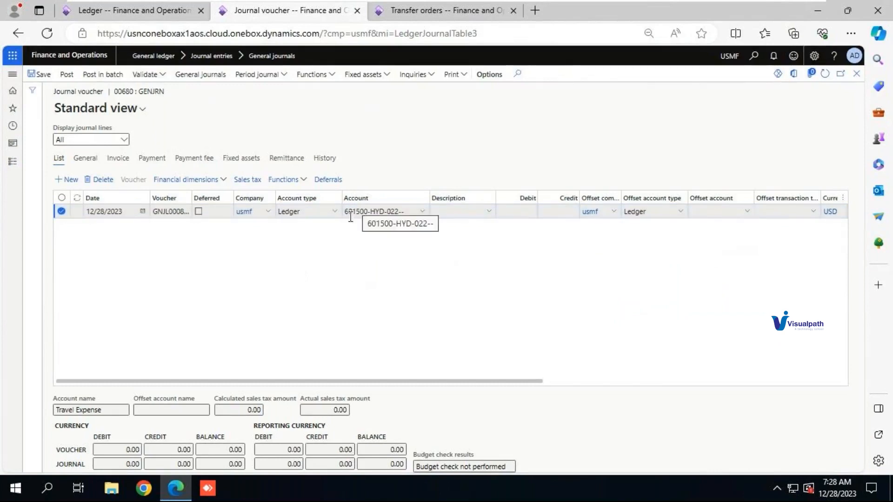
Enter a 200.00 debit with Petty Cash account 110180 as the offset account, and post the journal.
mouse_move(353, 212)
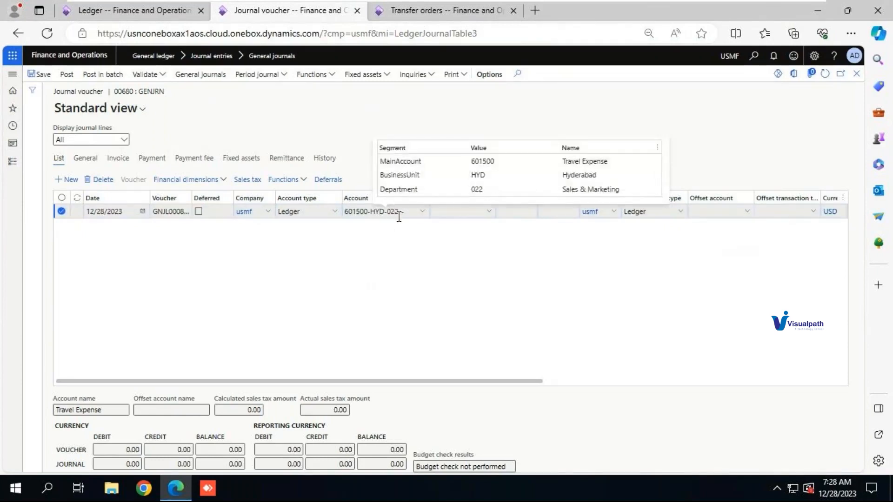
left_click(528, 212)
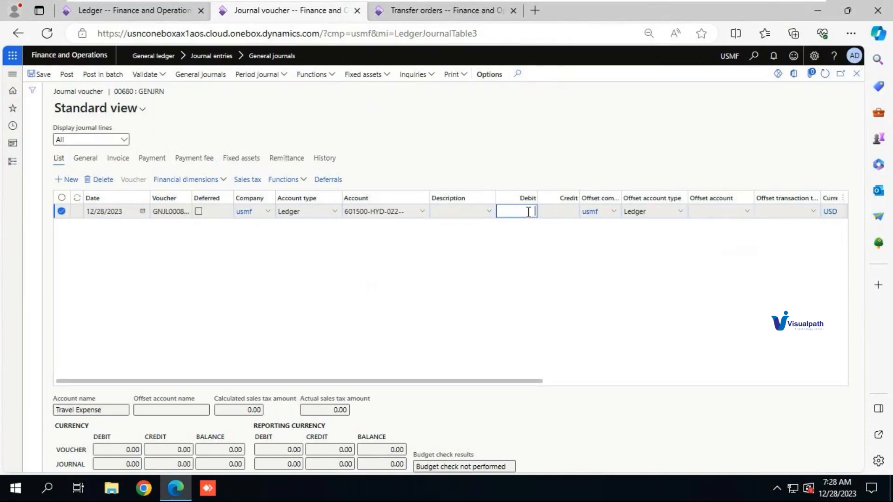
key("Tab")
key("Tab")
key("Tab")
key("Tab")
type("11018")
key("alt+s")
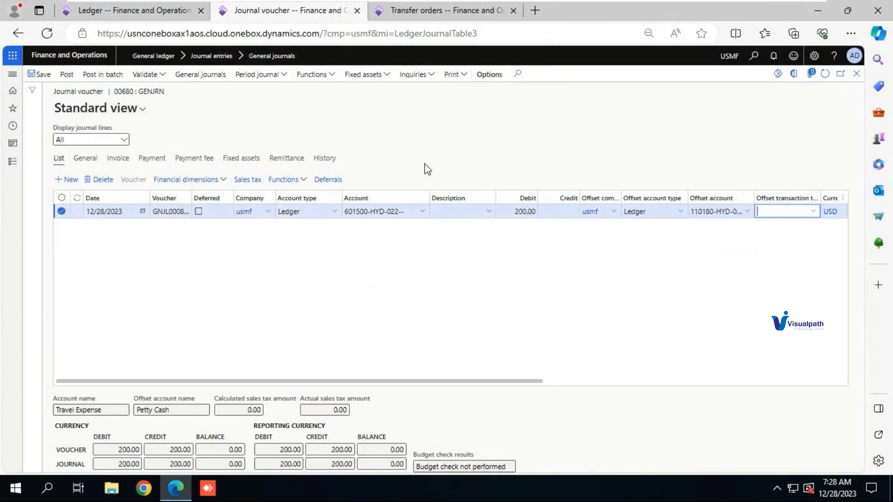
left_click(63, 75)
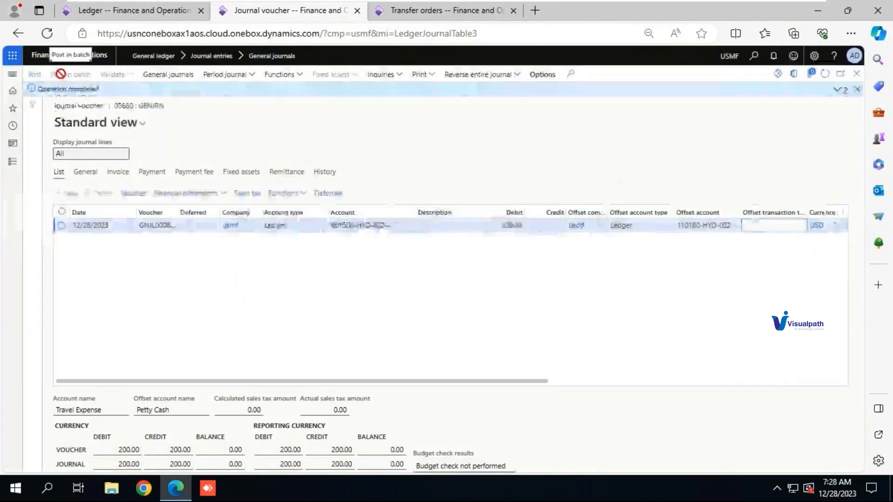
Open the Dimension statement report from the General ledger's ledger reports in the browser tab that holds Transfer orders.
left_click(462, 3)
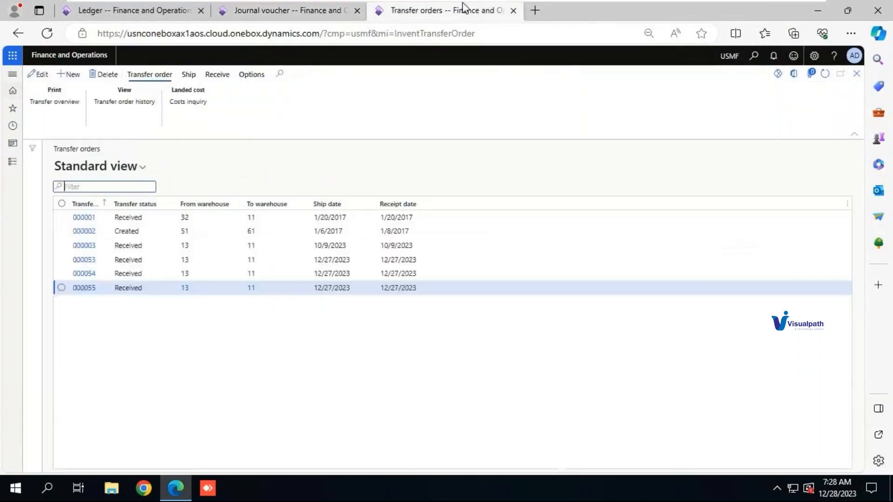
left_click(11, 163)
left_click(63, 461)
left_click(210, 81)
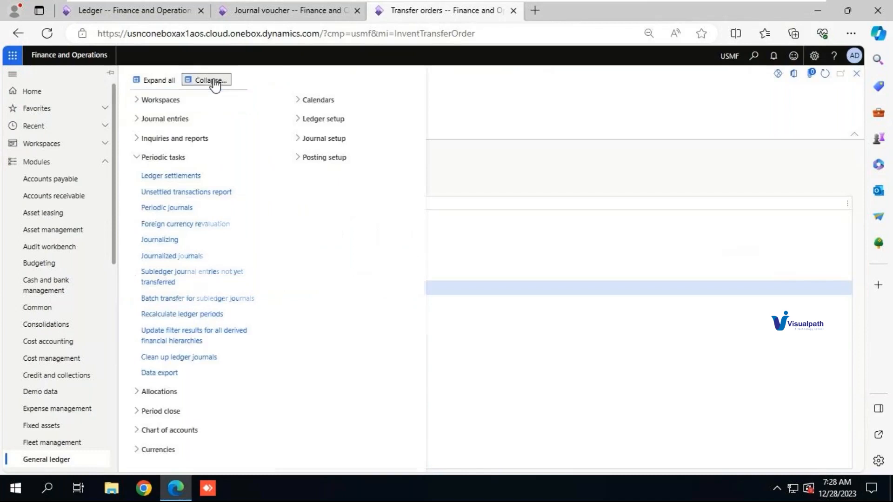
left_click(163, 139)
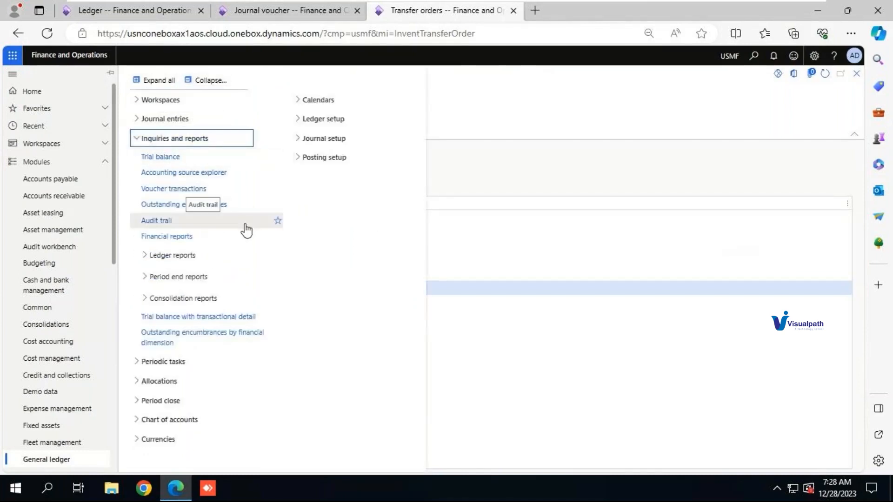
left_click(172, 255)
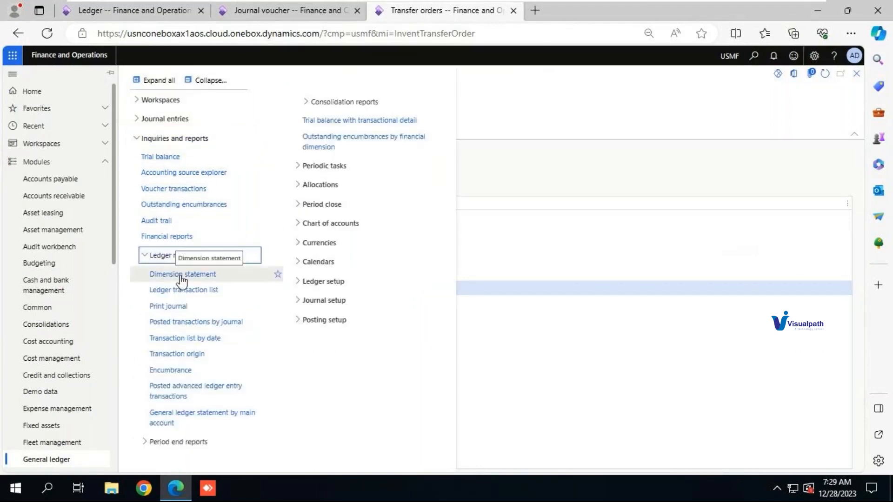
left_click(182, 275)
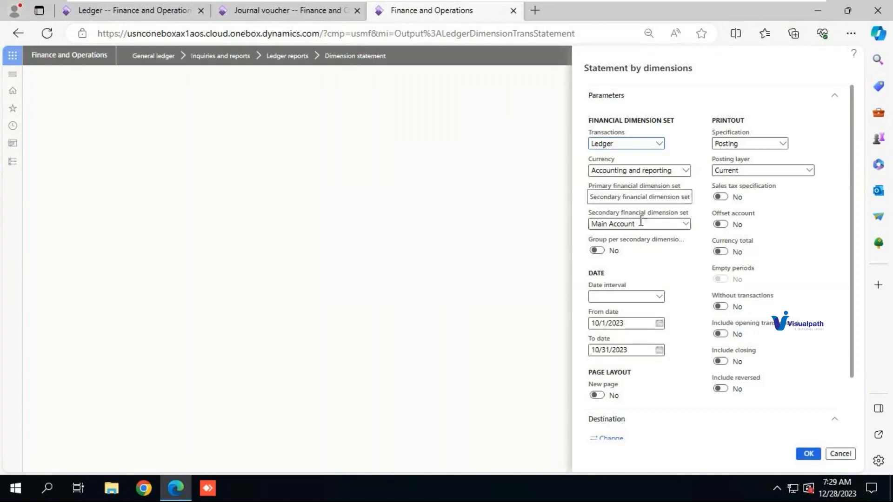
Set the statement's date range from 1/1/2023 to 12/28/2023 and try to run the report.
left_click(660, 324)
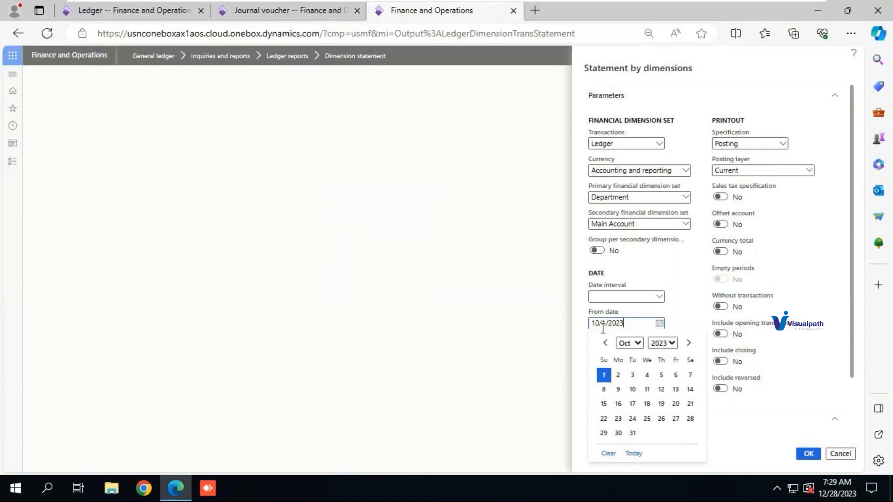
key("BackSpace")
left_click(694, 305)
left_click(660, 351)
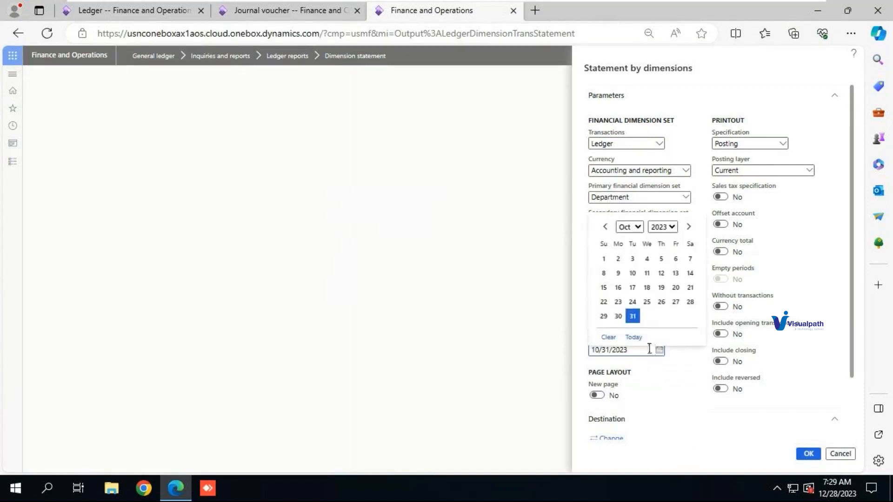
left_click(635, 338)
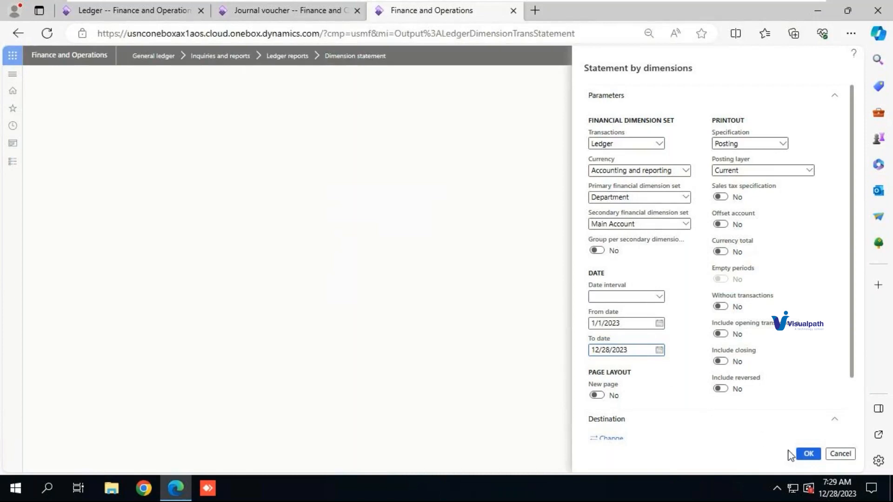
left_click(808, 454)
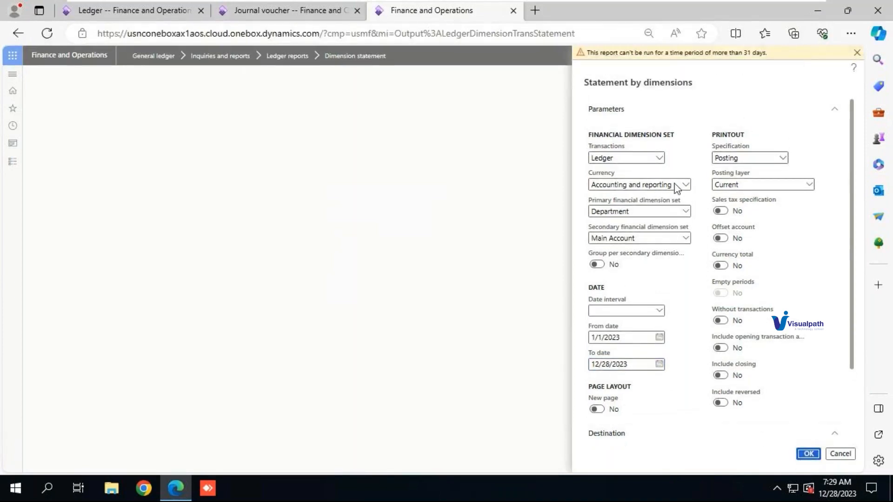
Set the statement's from date to 12/1/2023, run the report, and view its Sales & Marketing department entries on page 2.
left_click(659, 338)
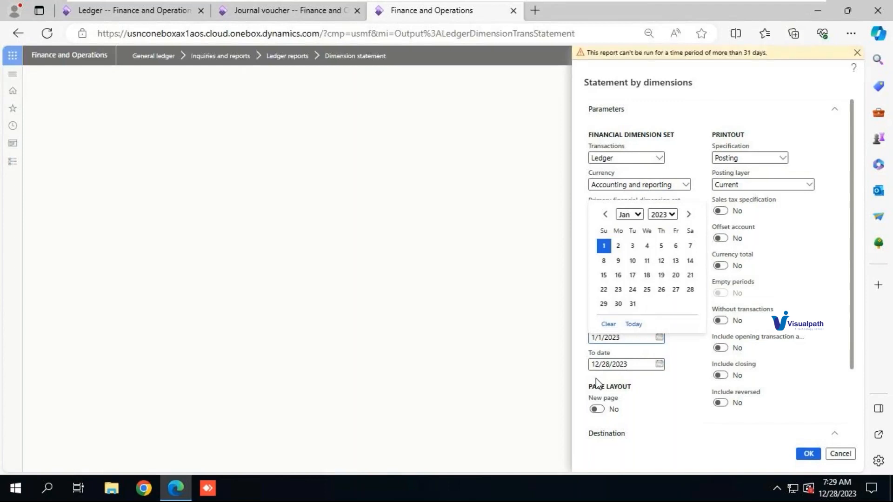
key("Tab")
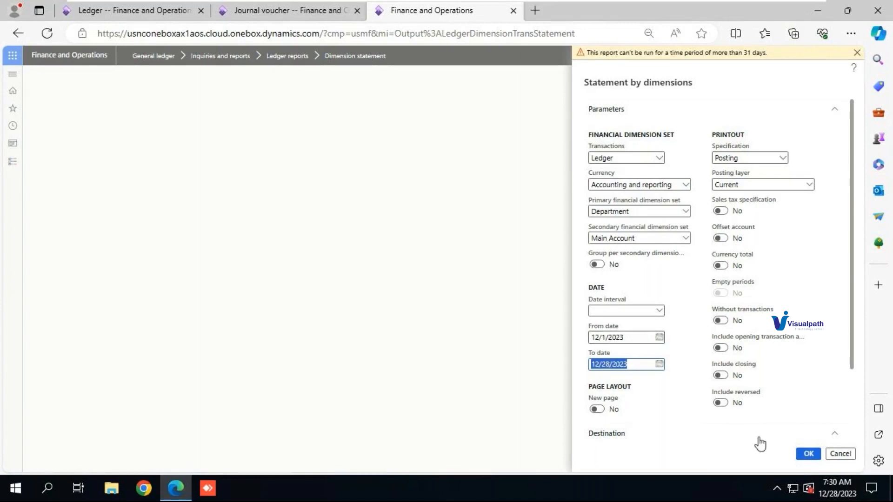
left_click(808, 455)
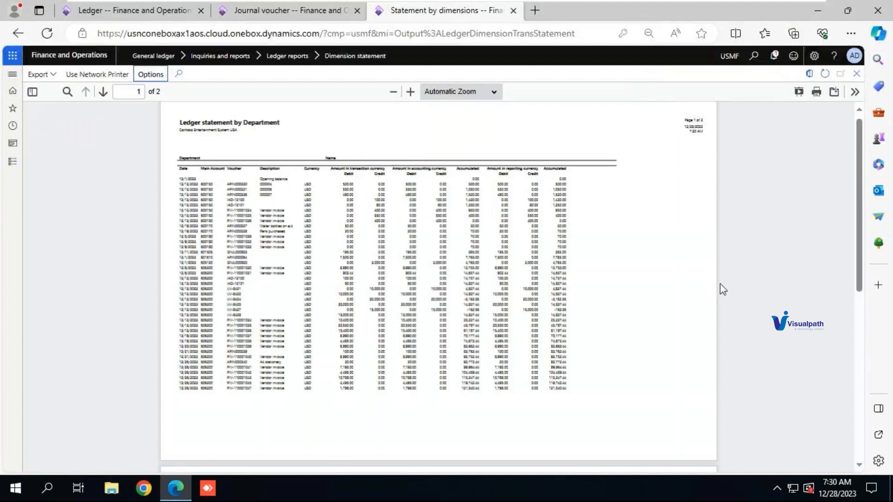
scroll(862, 395, "down", 5)
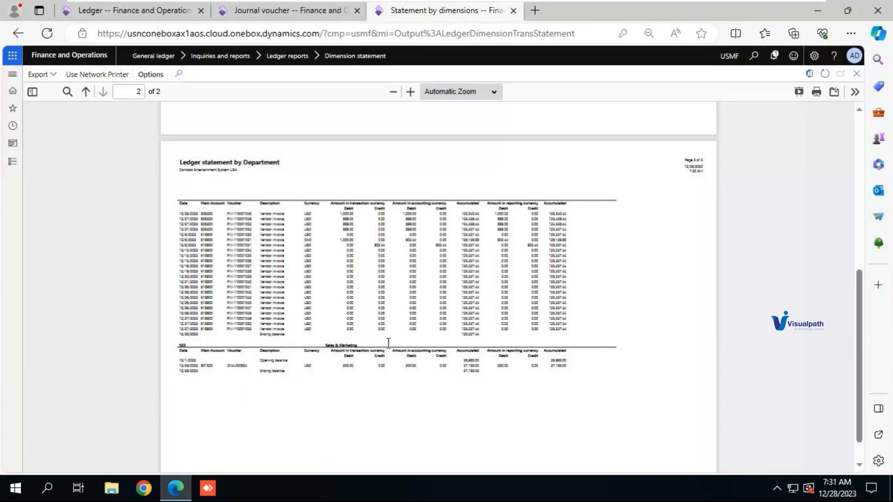
Close the generated statement and reopen the parameters of the Dimension statement report.
left_click(857, 73)
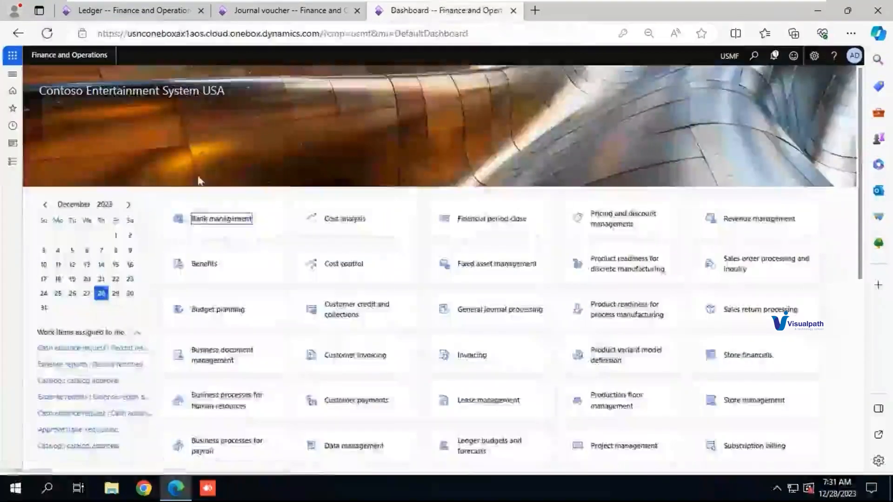
left_click(12, 162)
left_click(182, 274)
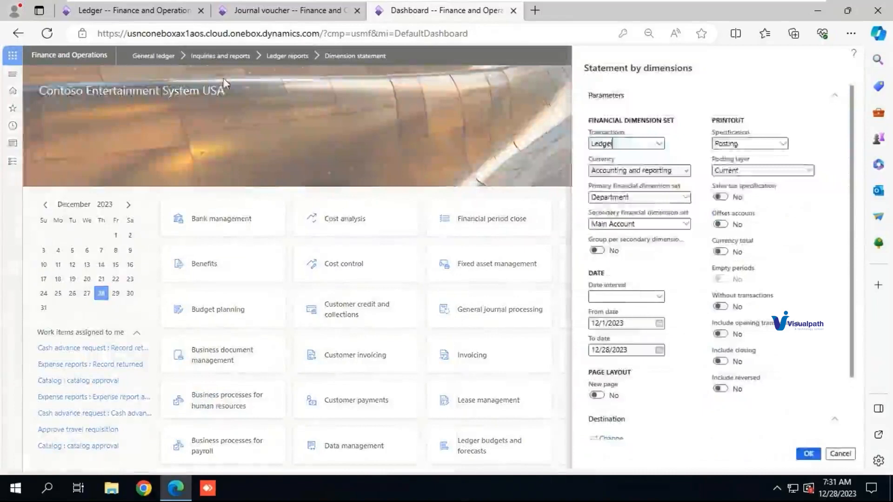
Close the posted voucher in the Journal voucher browser tab, create another GenJrn general journal, and open its lines.
left_click(190, 11)
left_click(259, 10)
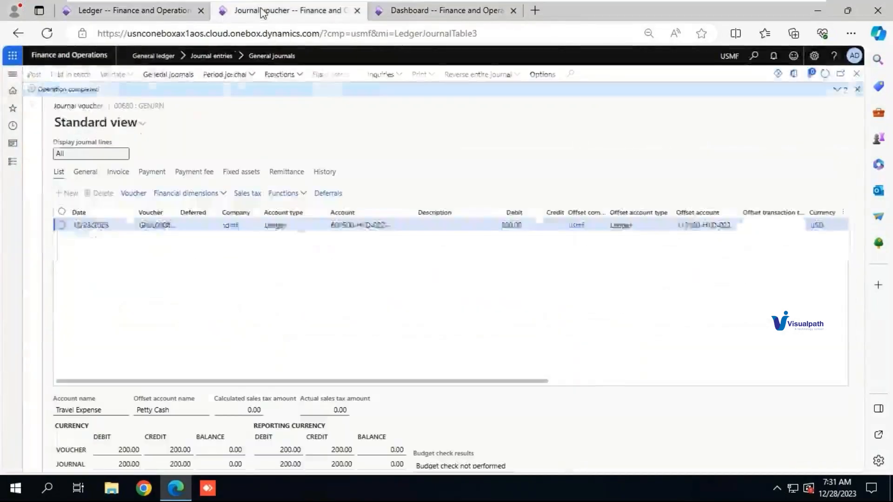
left_click(857, 89)
left_click(858, 78)
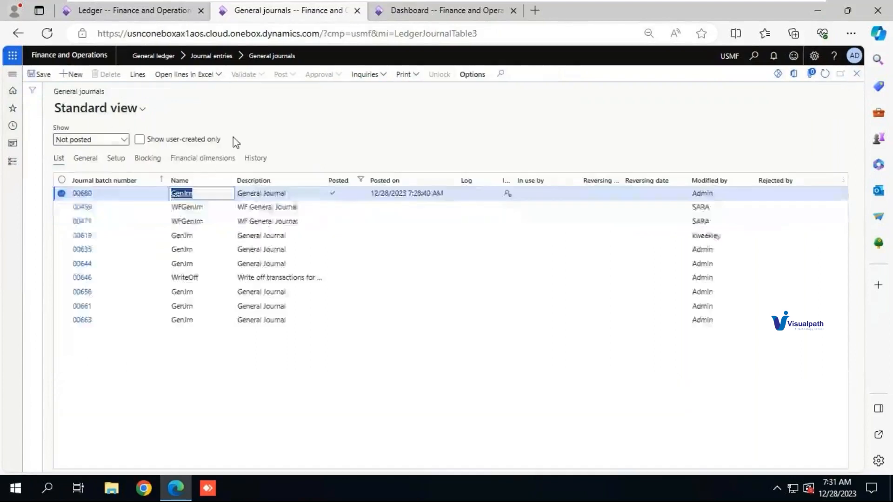
left_click(74, 74)
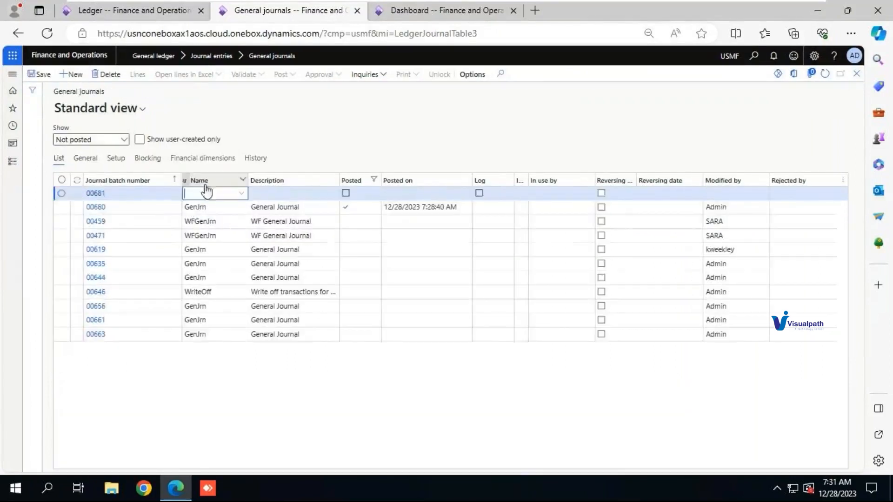
left_click(242, 194)
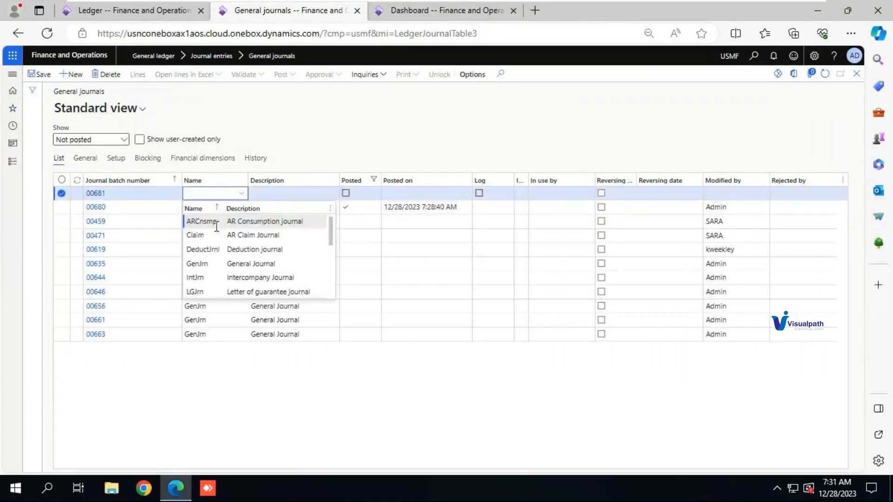
left_click(204, 263)
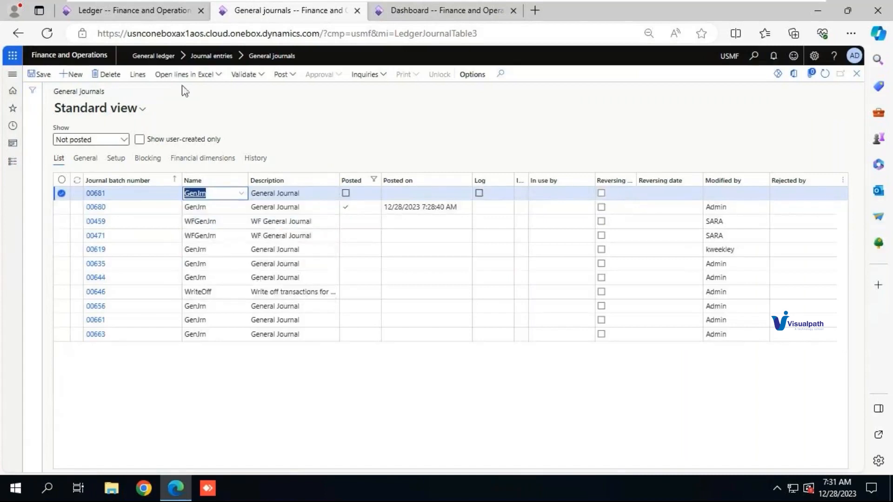
left_click(139, 75)
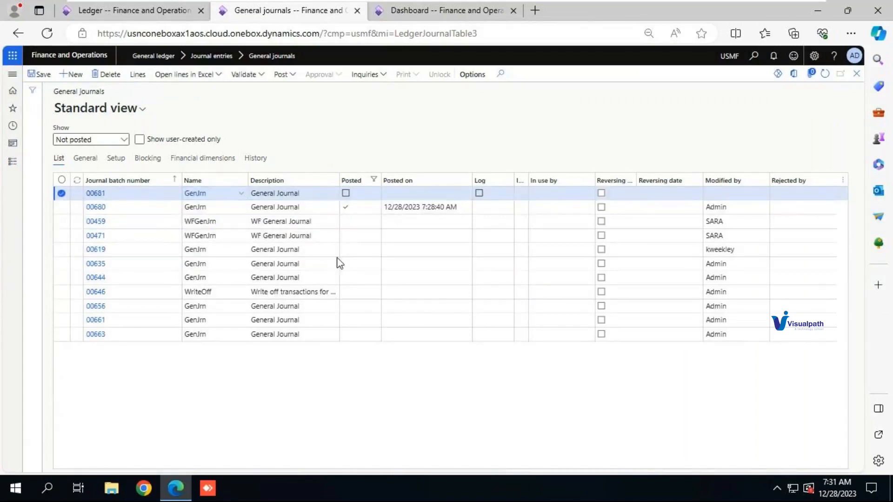
Set the journal line's account to 601500 Travel Expense, leaving its financial dimensions blank.
left_click(378, 212)
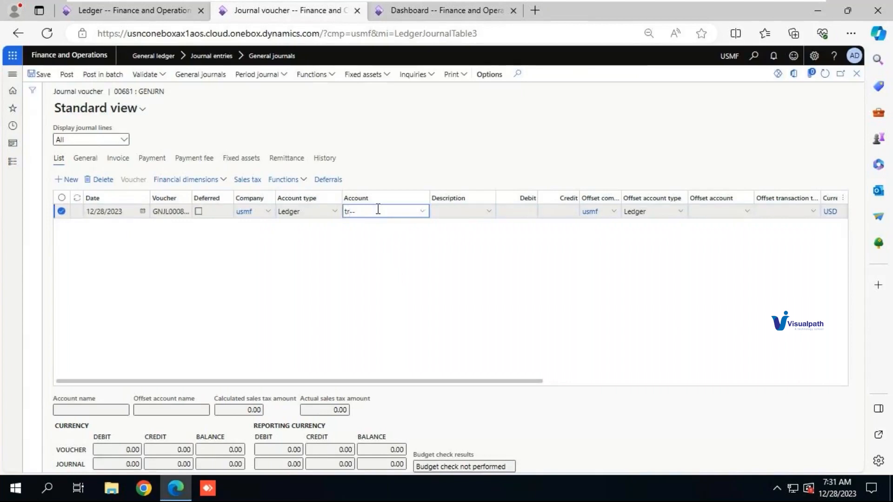
type("tr")
left_click(423, 212)
left_click(387, 242)
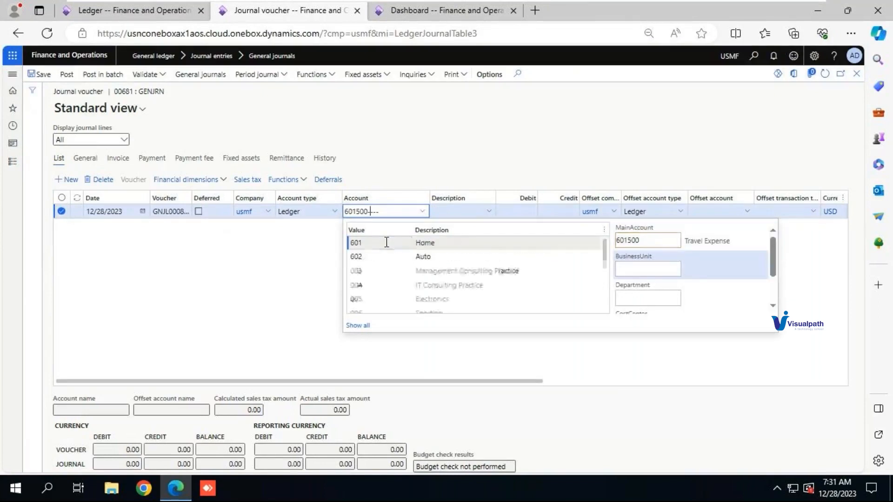
Enter a 120.00 debit with Petty Cash account 110180 as the offset account without dimensions, and post the journal.
left_click(524, 213)
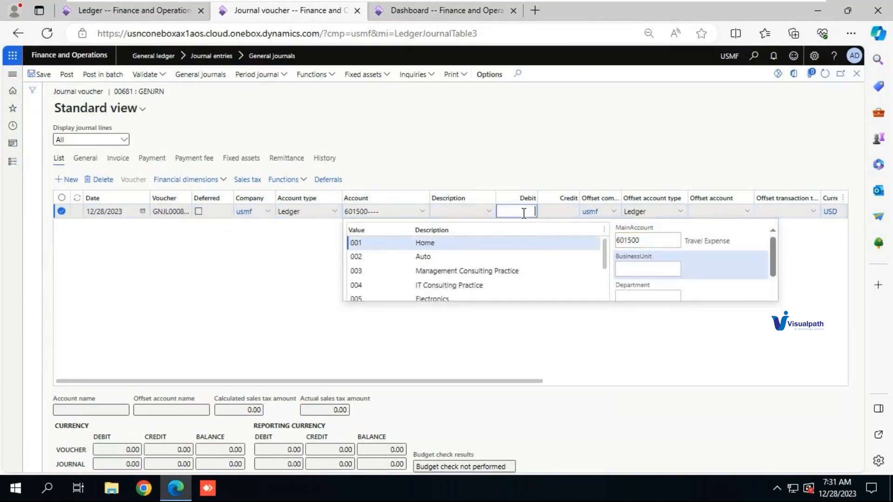
type("2")
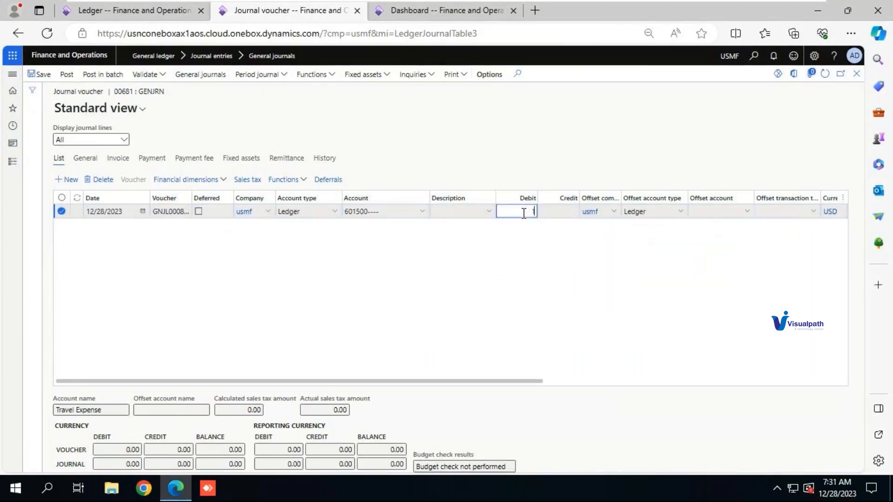
key("Tab")
key("Tab")
key("Tab")
key("Tab")
type("1")
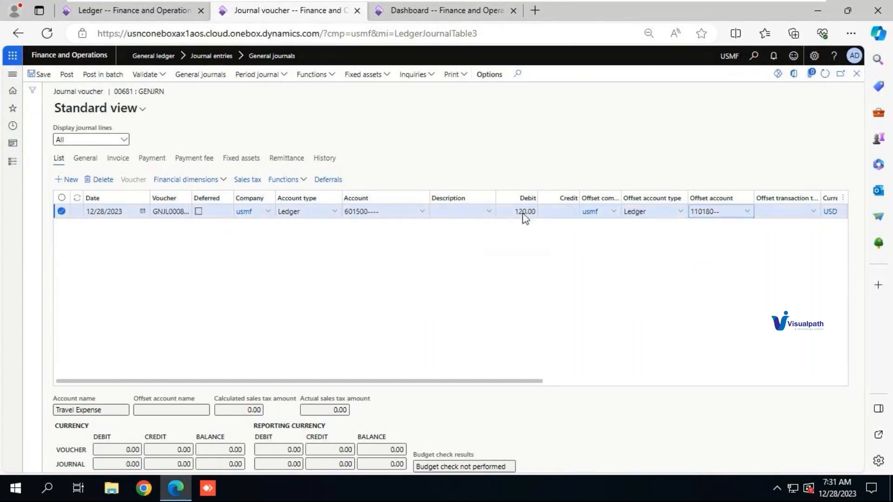
left_click(66, 75)
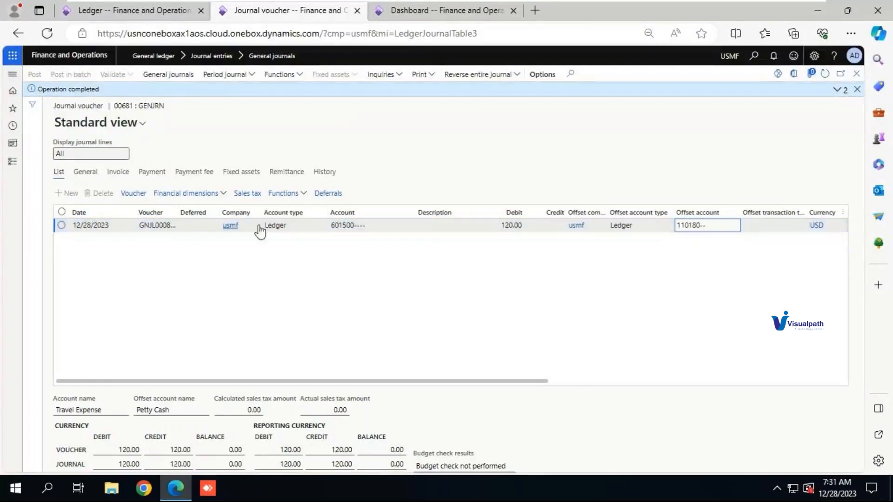
Close the posted 120.00 voucher, create a further general journal with the name GenJrn, and open its lines.
left_click(857, 74)
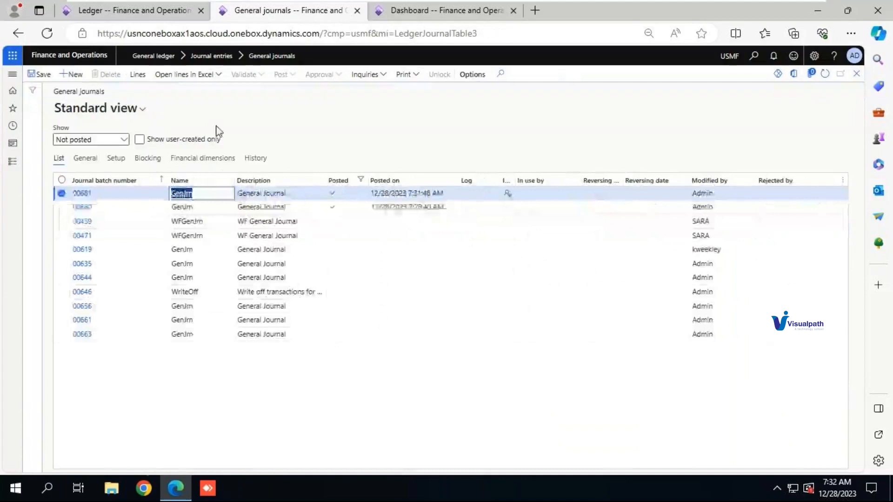
left_click(72, 74)
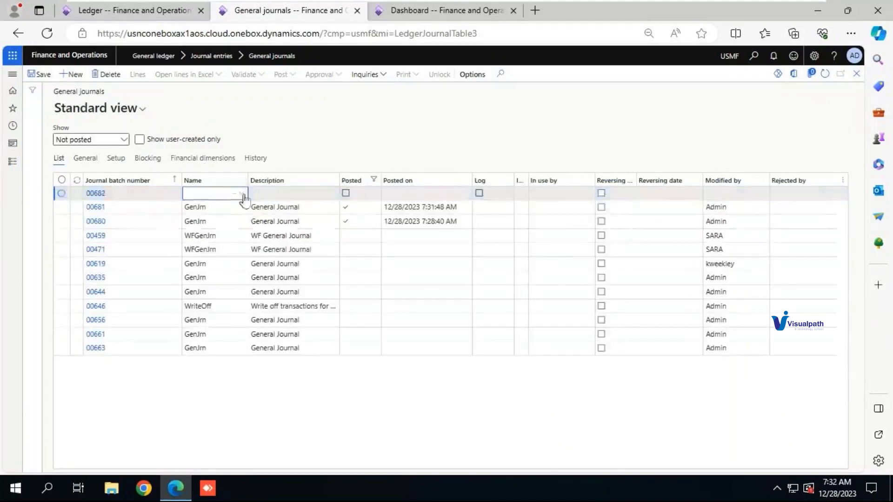
left_click(242, 195)
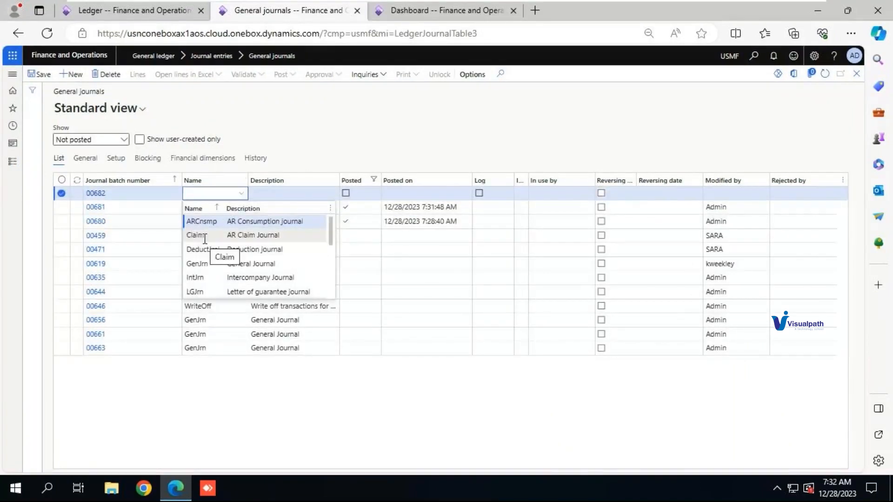
left_click(207, 263)
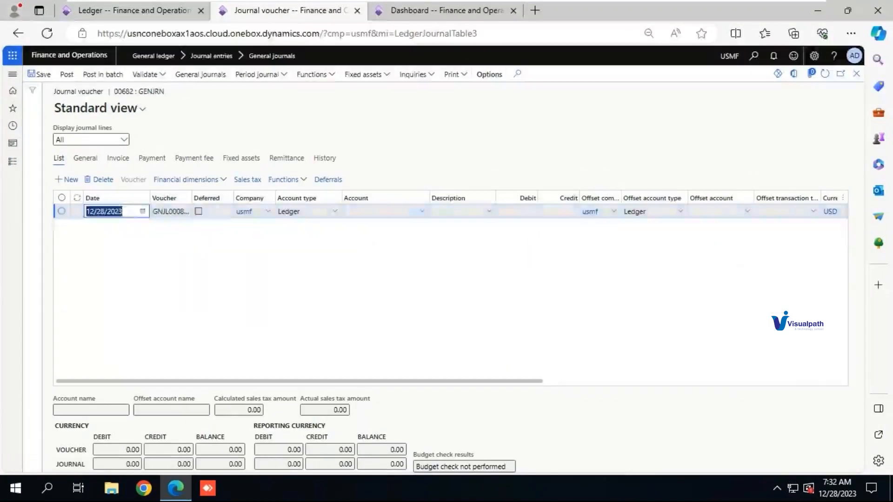
Set the journal line's account to 601500 Travel Expense with business unit SRP and department 026, leaving the cost center blank.
left_click(425, 217)
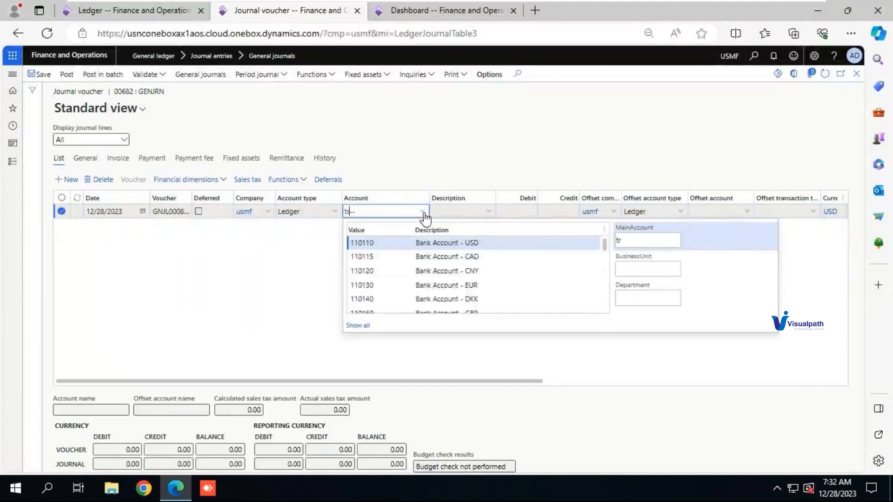
type("tr")
left_click(379, 244)
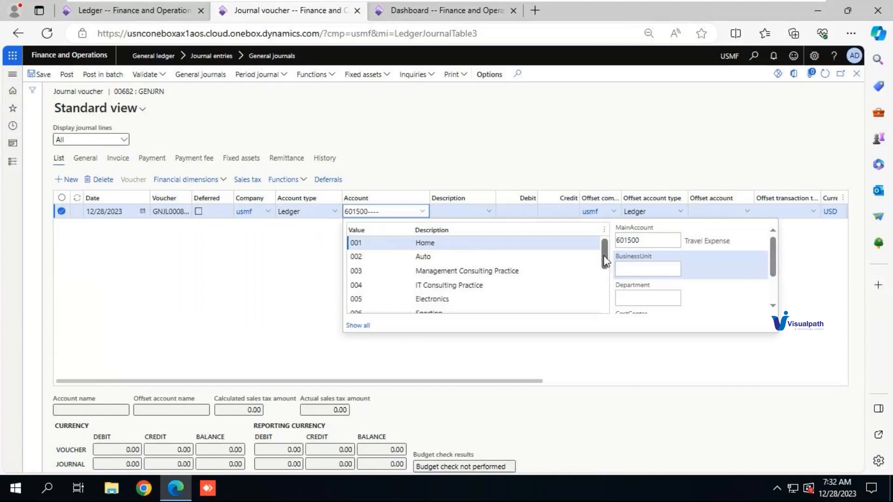
left_click_drag(605, 261, 607, 302)
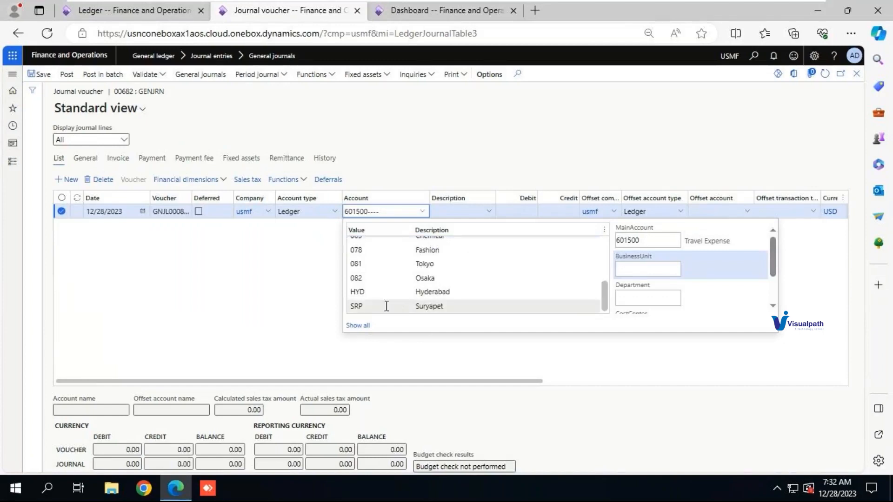
left_click(359, 307)
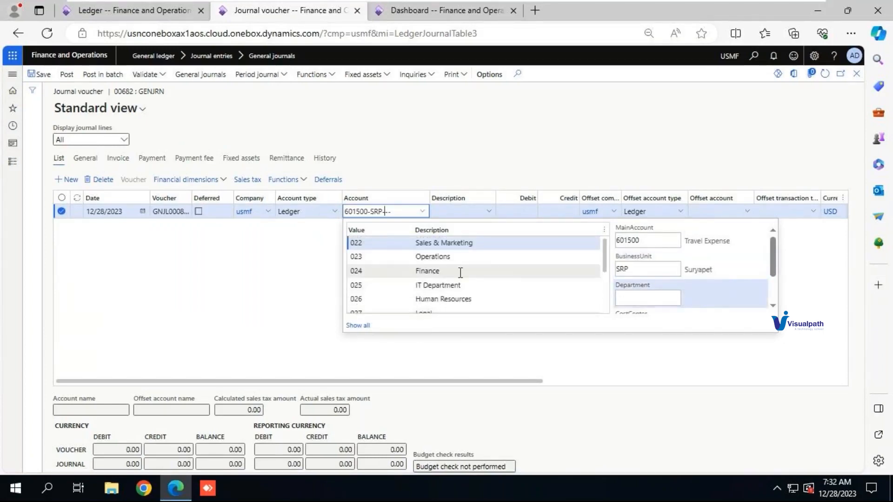
left_click(467, 299)
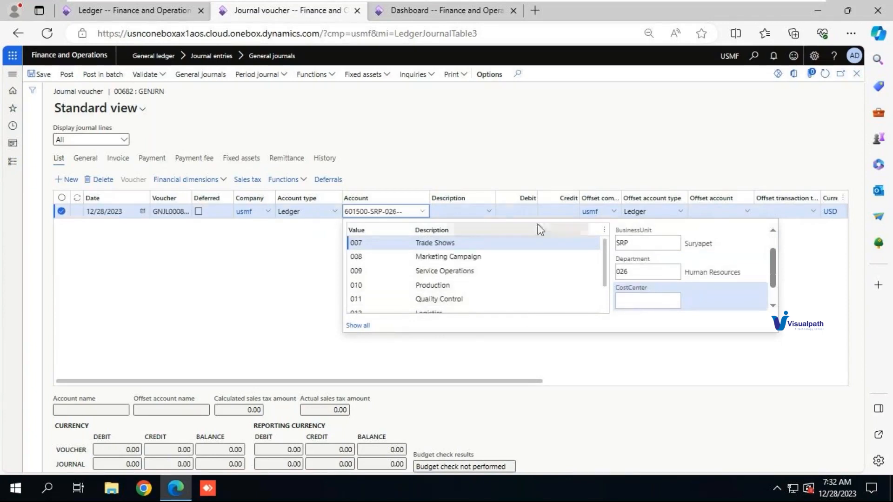
Enter a 150.00 debit with Petty Cash account 110180 as the offset account, keeping its defaulted dimensions, and post the journal.
left_click(522, 206)
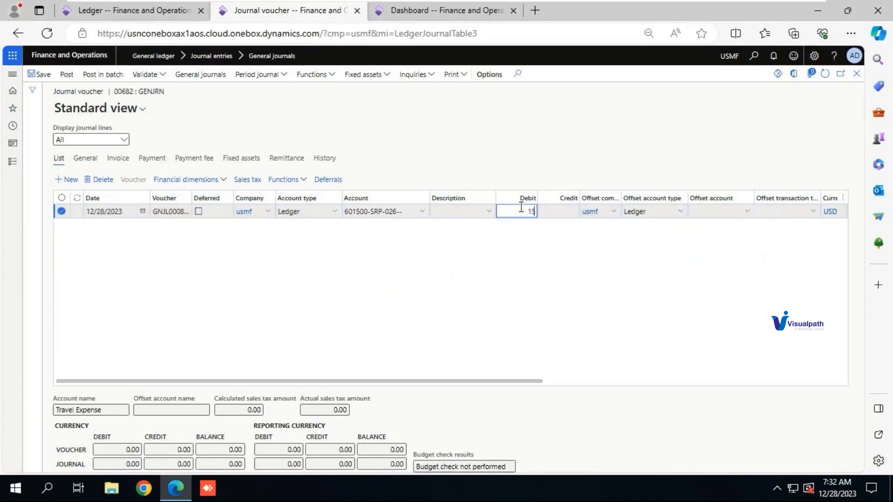
key("Tab")
key("Tab")
key("Tab")
key("Tab")
type("11018")
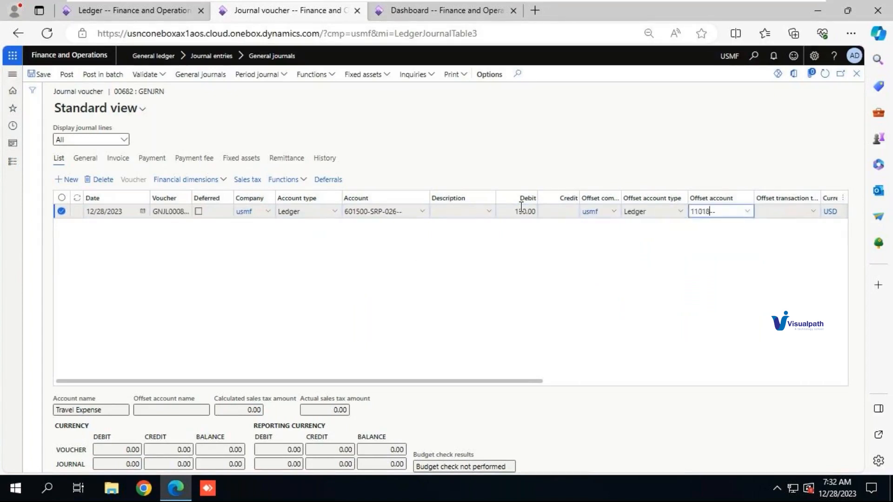
type("0")
key("Tab")
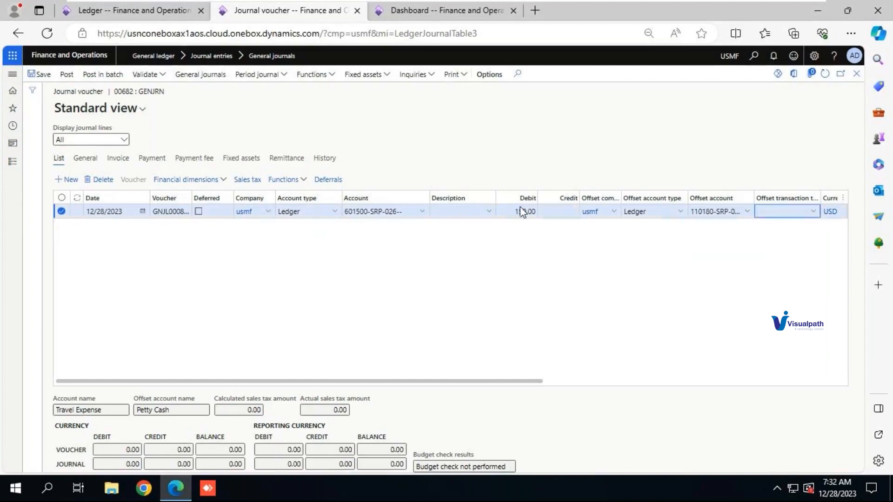
left_click(66, 75)
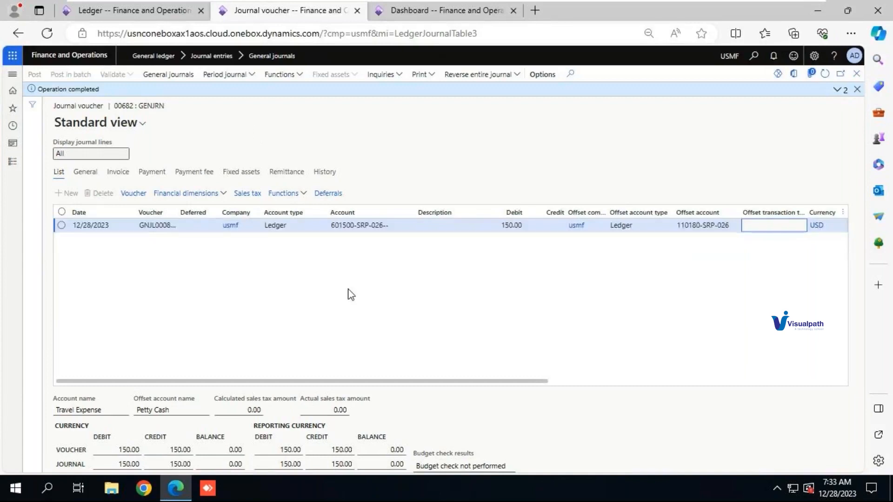
Return to the Statement by dimensions settings in the other browser tab and check the print destination without changing it.
left_click(433, 16)
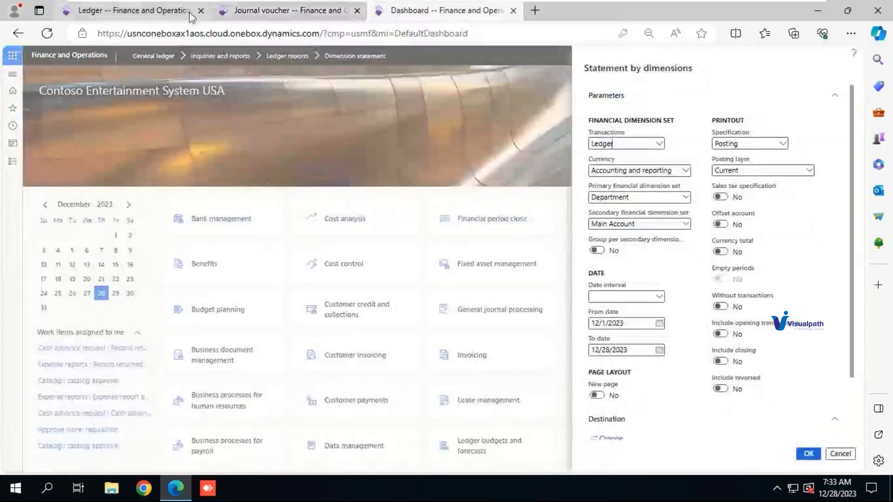
left_click(228, 13)
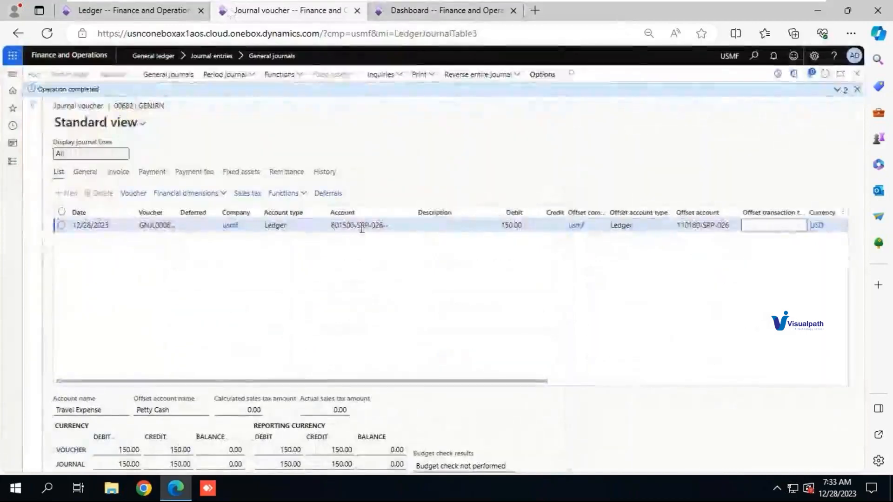
left_click(420, 15)
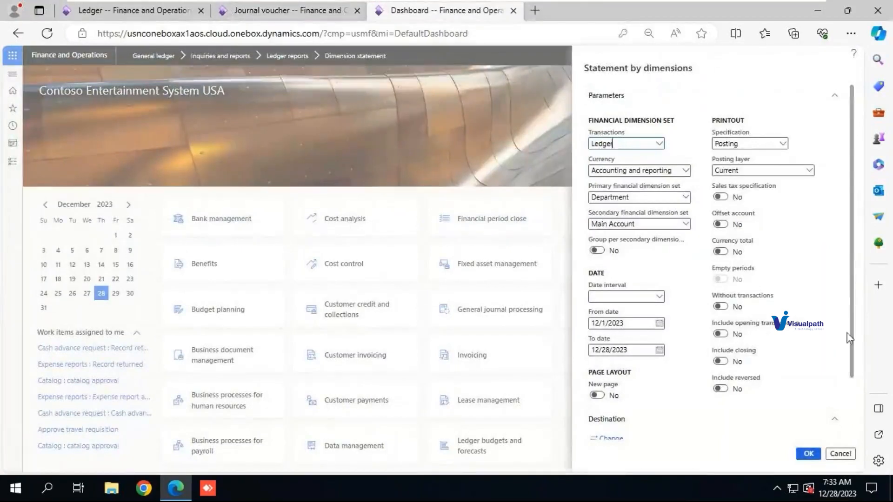
scroll(854, 331, "down", 2)
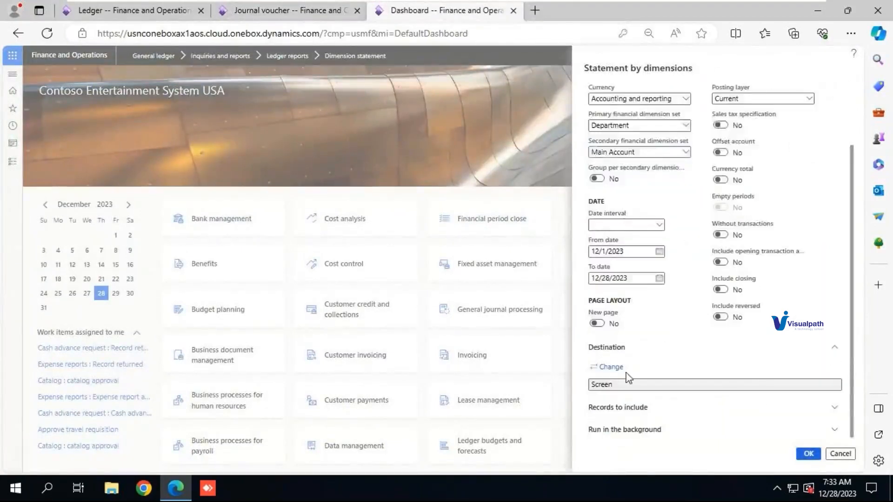
left_click(620, 368)
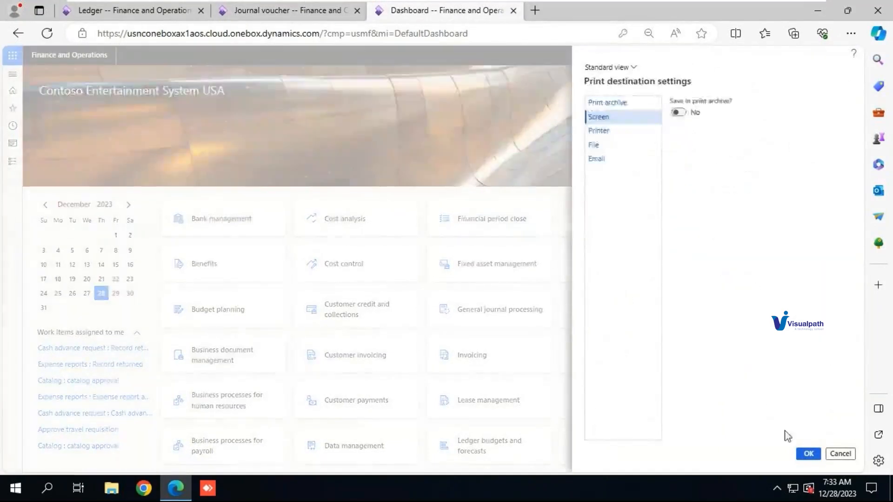
left_click(840, 454)
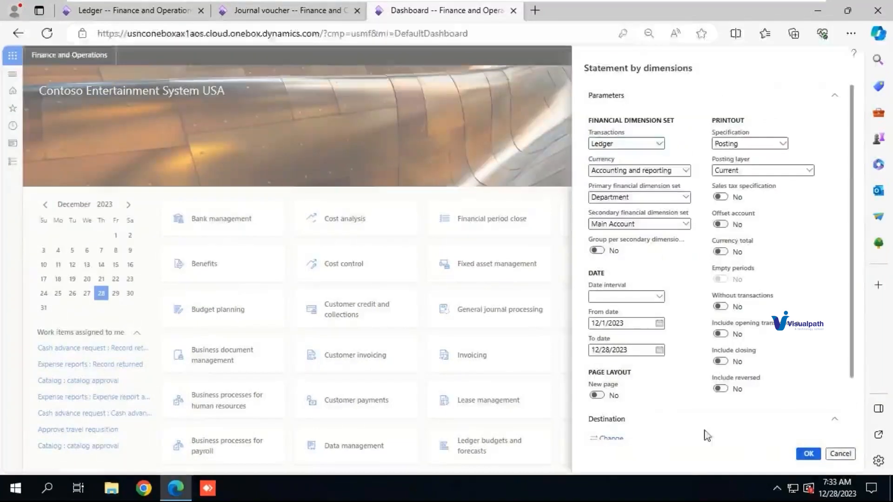
Check the records to include, leave the main account range 600001..699999 as is, and run the dimension statement to screen.
scroll(827, 374, "down", 2)
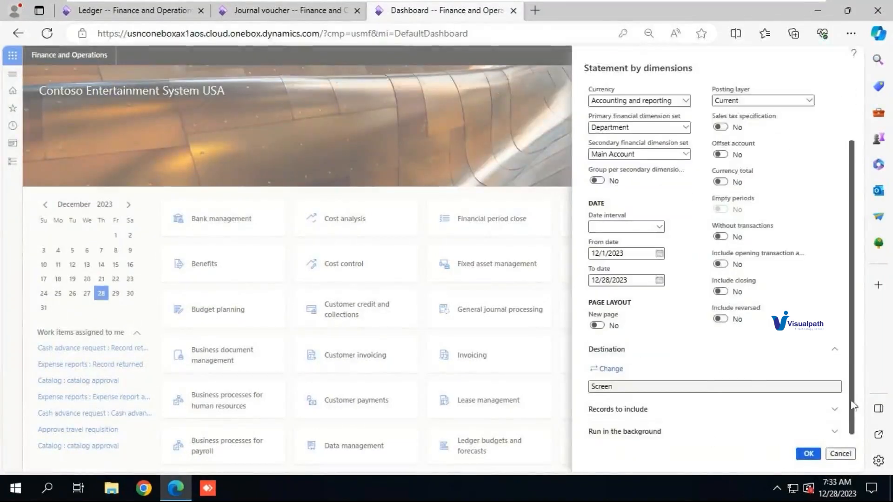
left_click(635, 408)
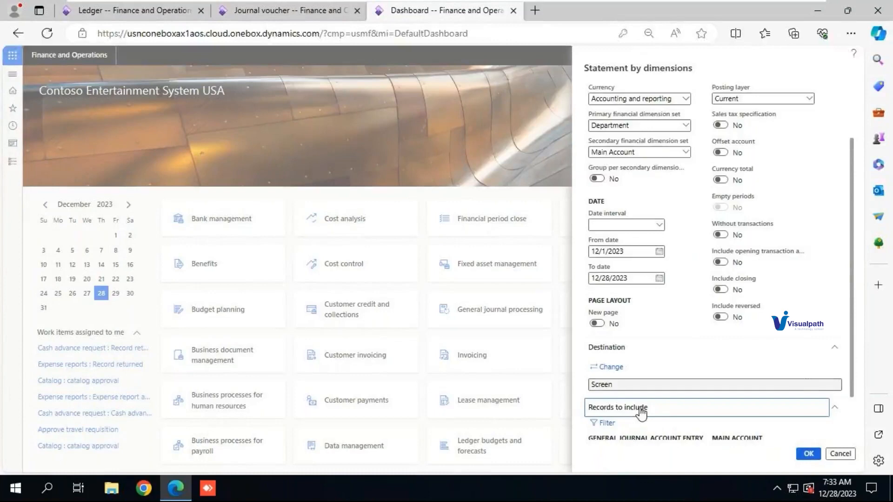
scroll(854, 353, "down", 2)
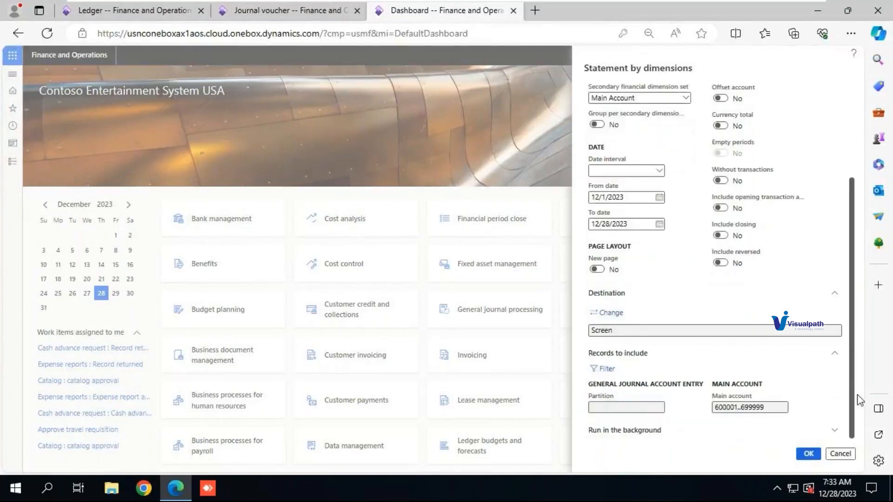
left_click(609, 373)
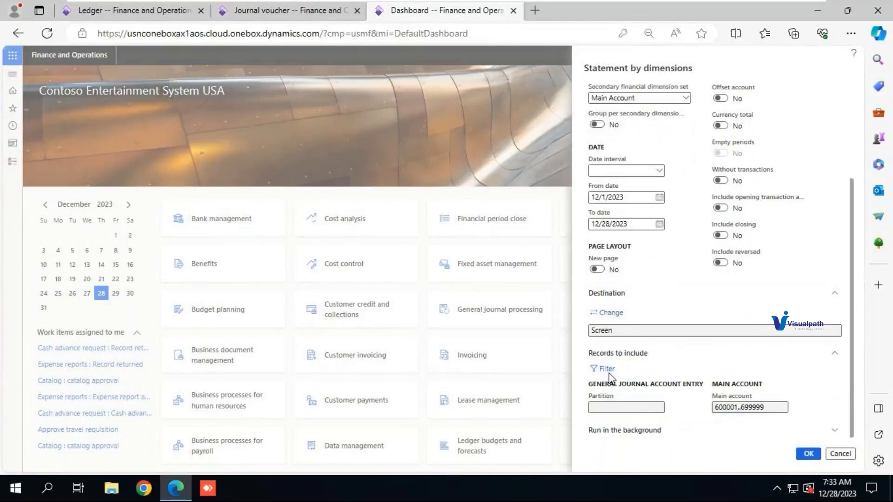
left_click(834, 455)
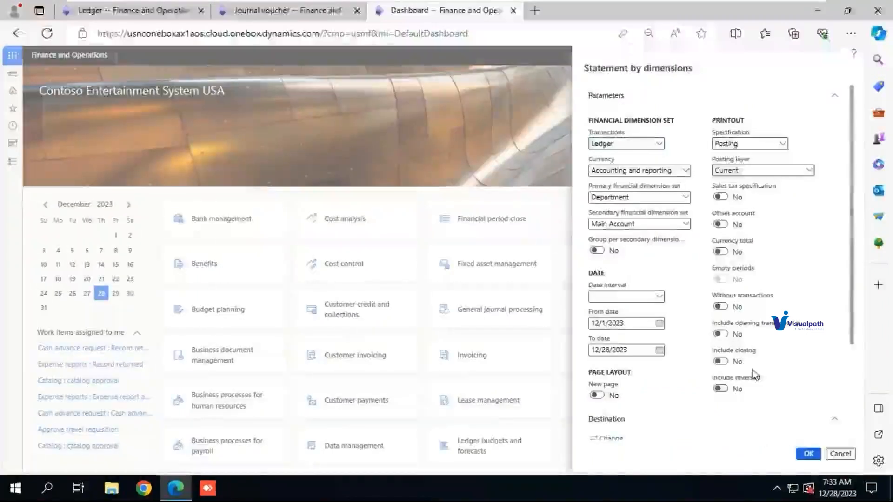
left_click_drag(852, 336, 861, 435)
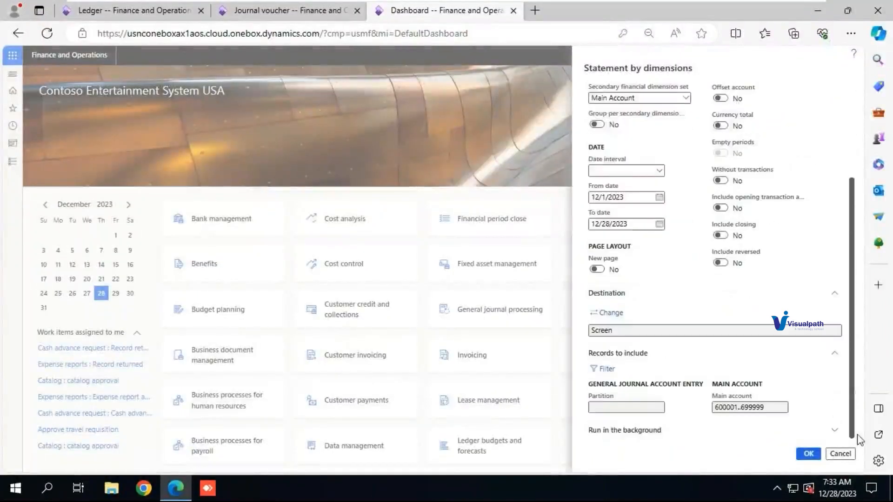
left_click(817, 459)
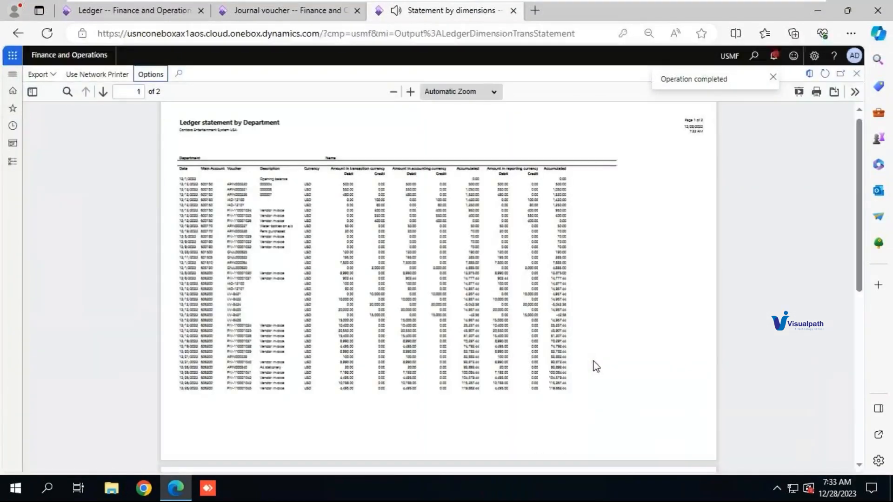
Enlarge the Ledger statement by Department to 70% and examine its postings through the second page.
left_click(410, 91)
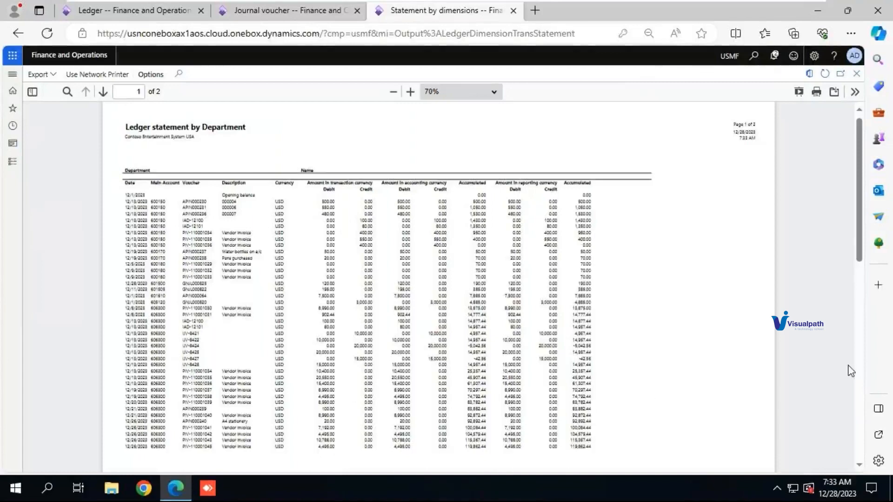
left_click(860, 371)
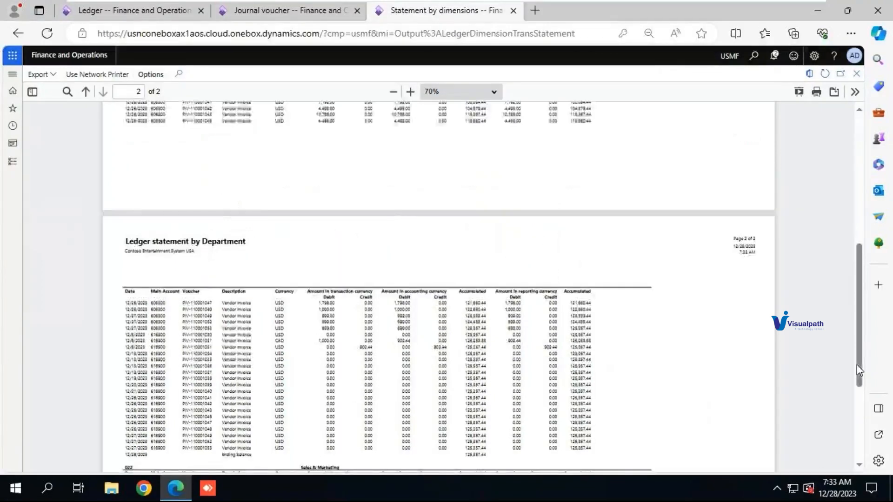
left_click(861, 407)
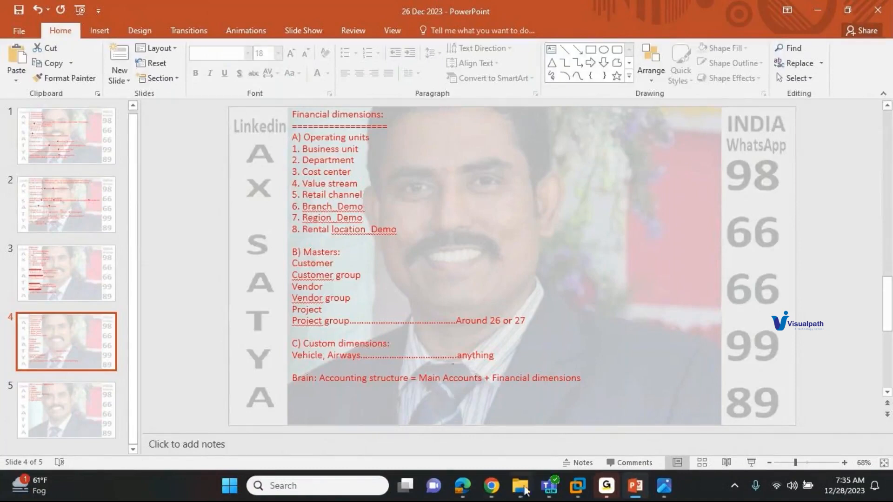
View the brain image results in Chrome, return to the PowerPoint slide, and select its "Brain: Accounting structure" line.
left_click(494, 489)
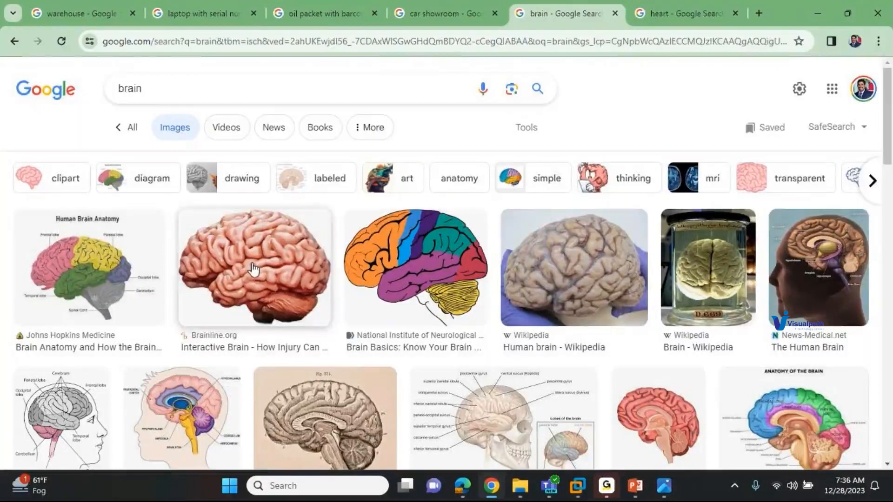
key("alt+Tab")
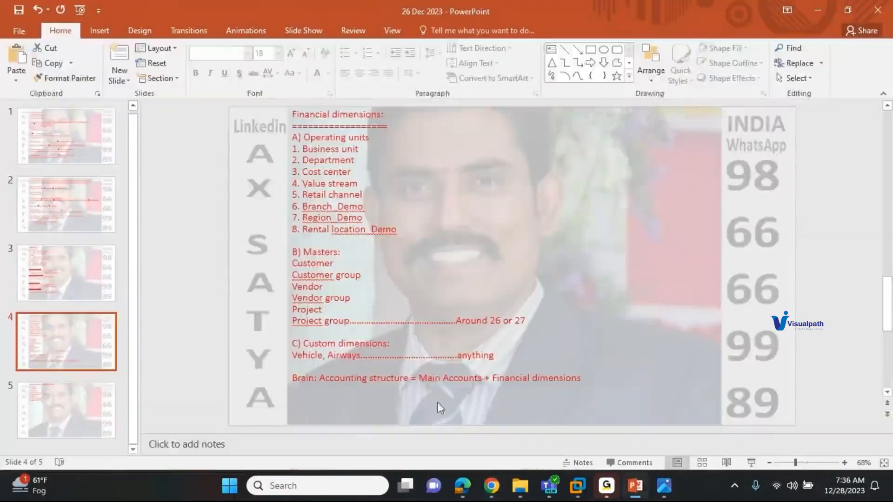
left_click(582, 379)
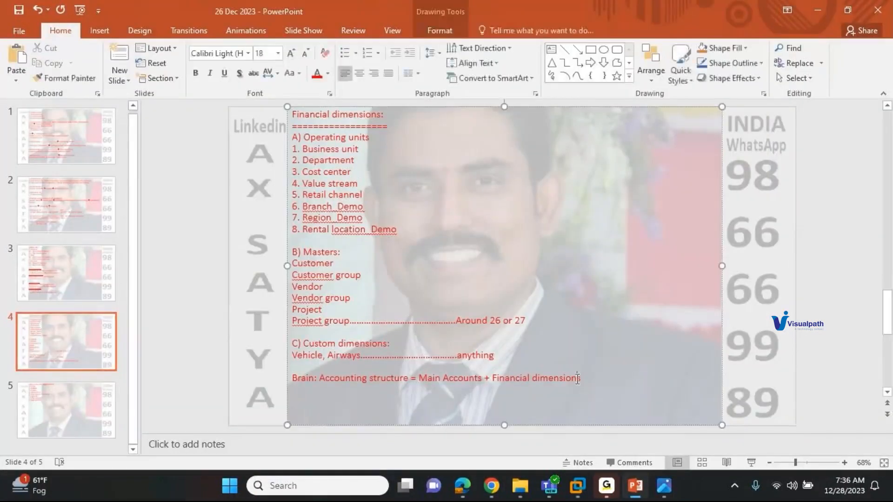
left_click_drag(582, 378, 292, 378)
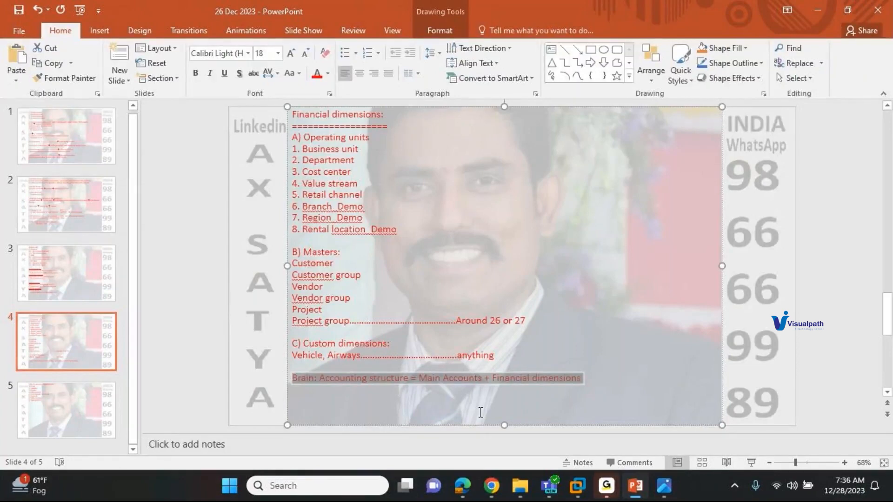
Switch back to Finance and Operations, close the Manufacturing P&L account structure, and duplicate the Ledger browser tab.
left_click(579, 489)
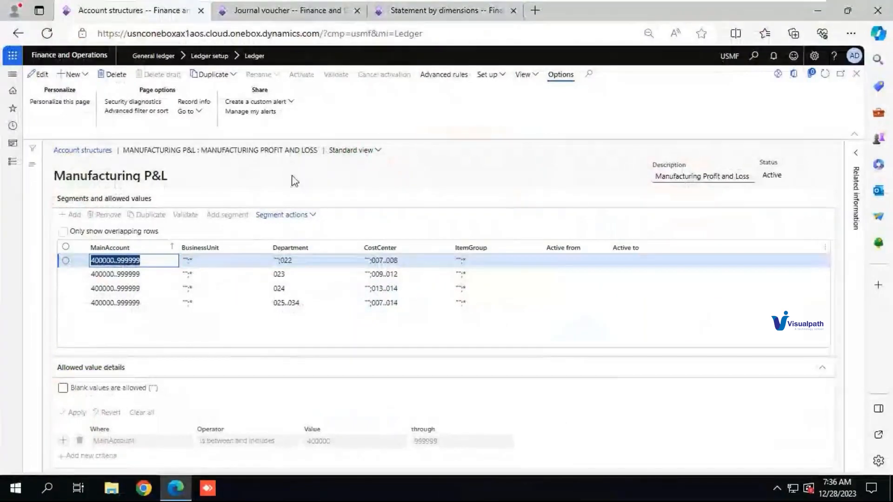
left_click(857, 75)
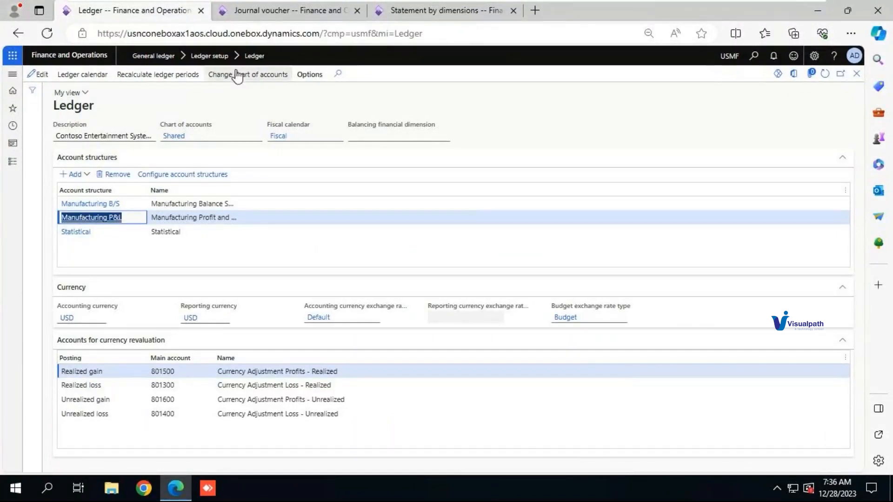
right_click(163, 12)
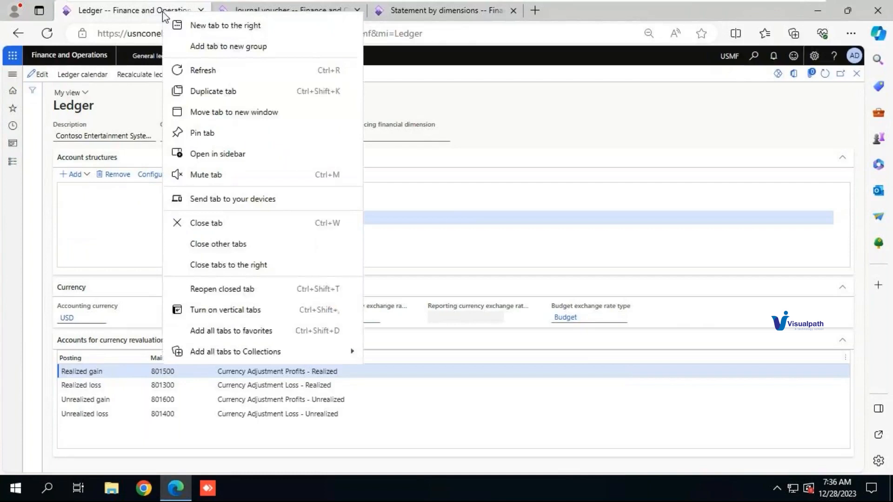
left_click(198, 91)
Open the Configure account structures page from the General ledger's chart of accounts structures in the duplicated Ledger tab.
left_click(118, 17)
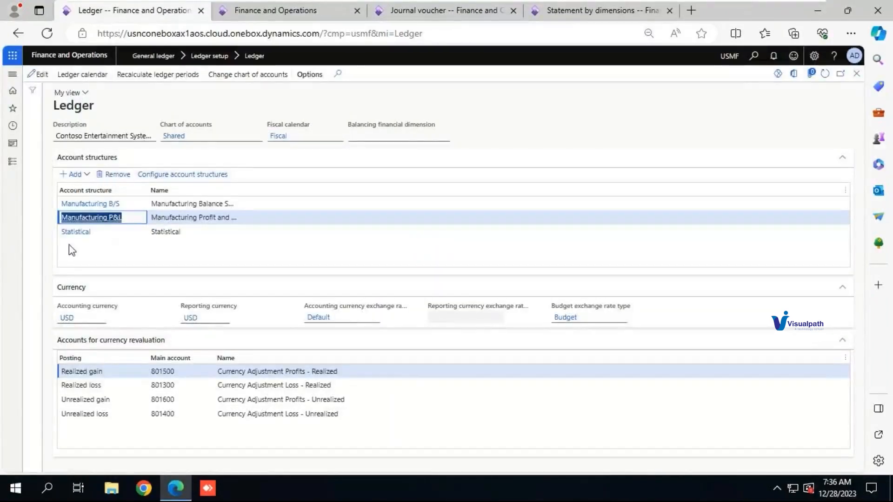
left_click(262, 12)
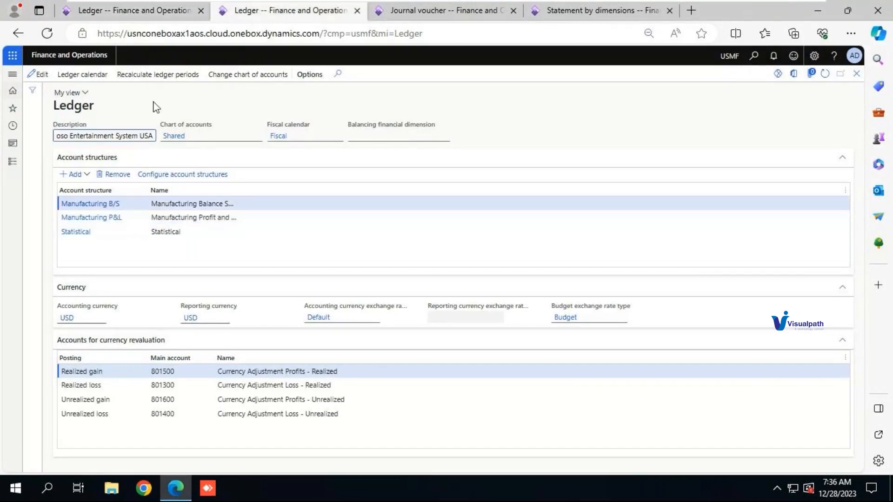
left_click(13, 161)
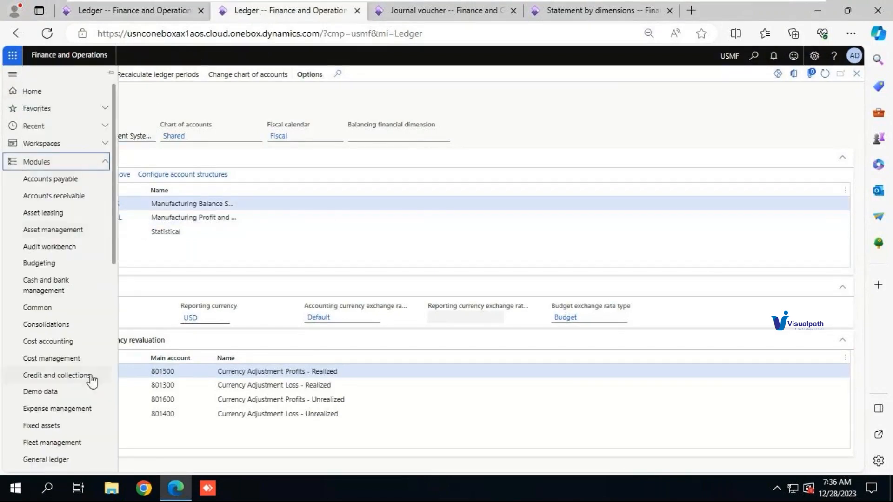
left_click(59, 462)
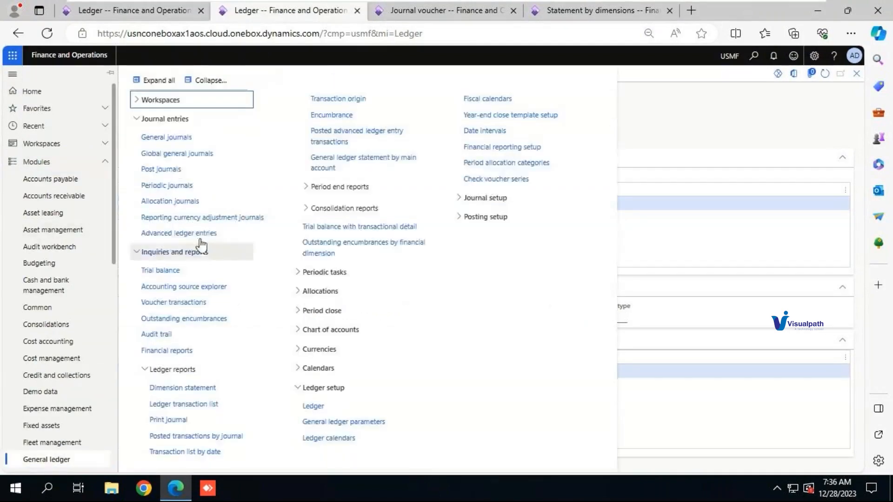
left_click(206, 83)
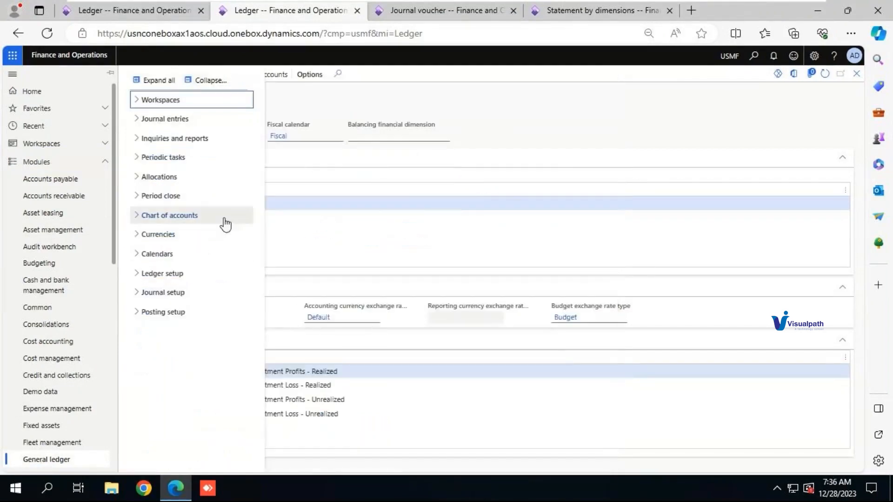
left_click(179, 217)
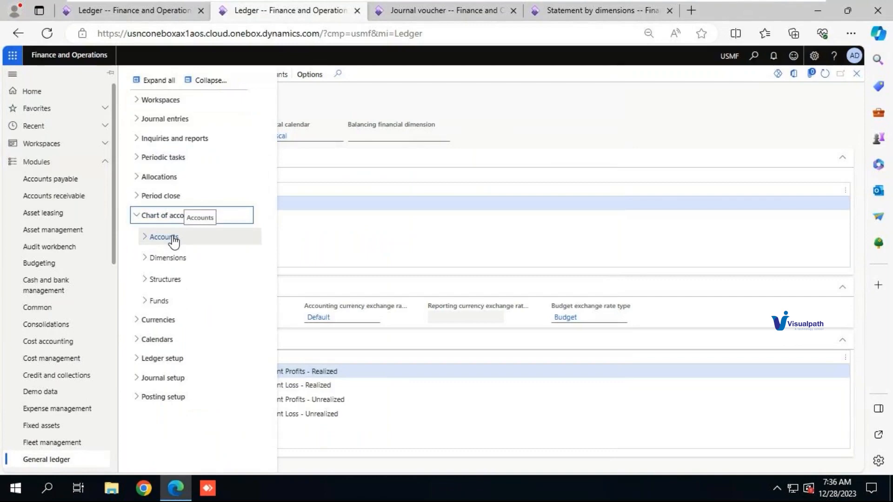
left_click(168, 279)
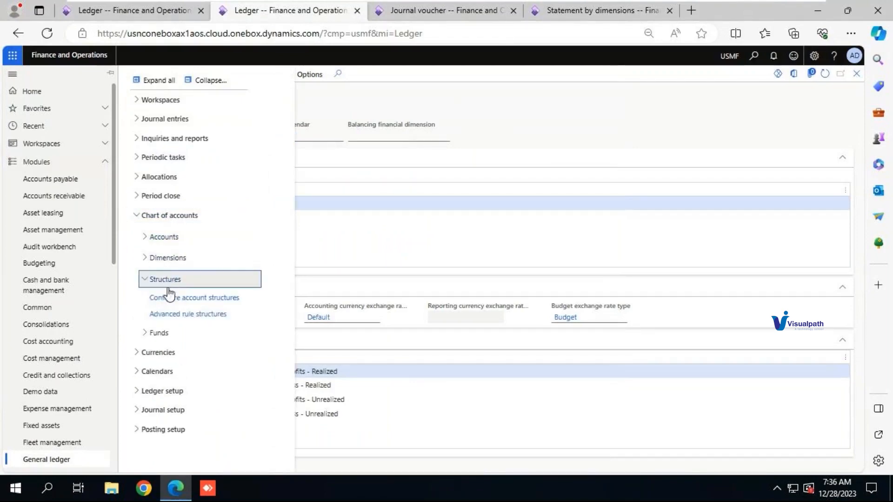
left_click(169, 300)
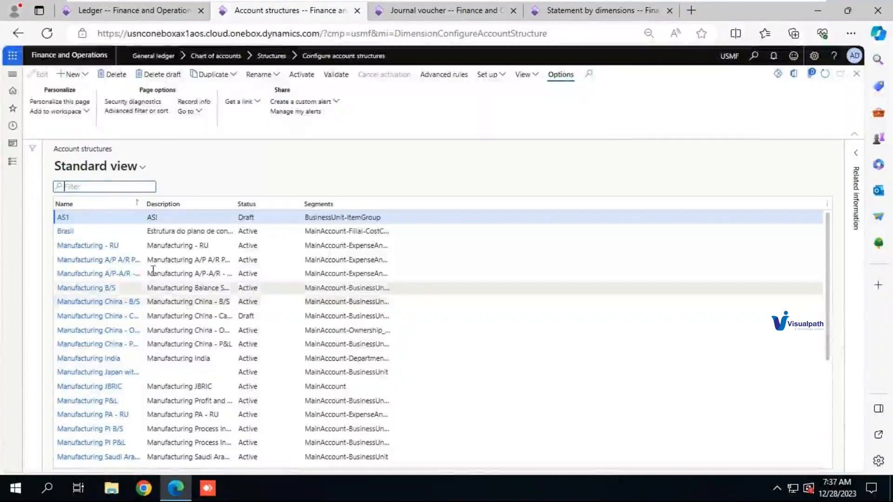
Examine the Manufacturing B/S account structure, close it, and compare the structures list with those assigned on the Ledger page.
left_click(103, 292)
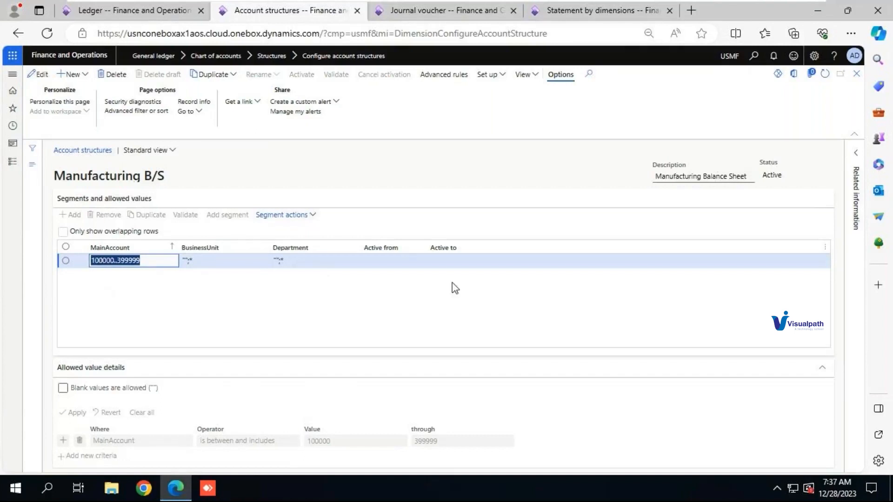
left_click(856, 74)
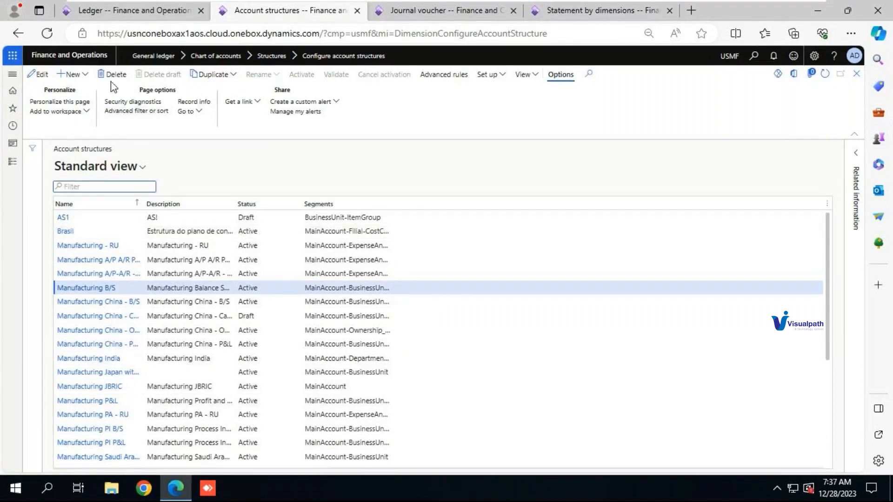
left_click(122, 16)
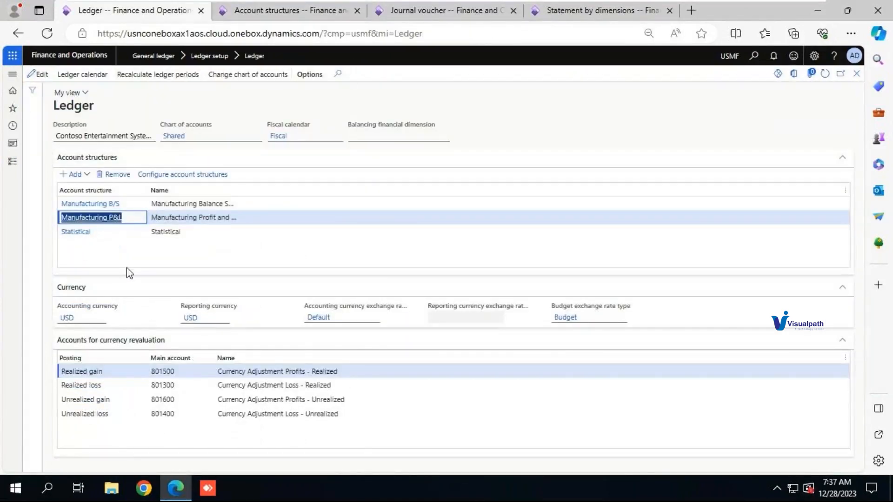
left_click(290, 7)
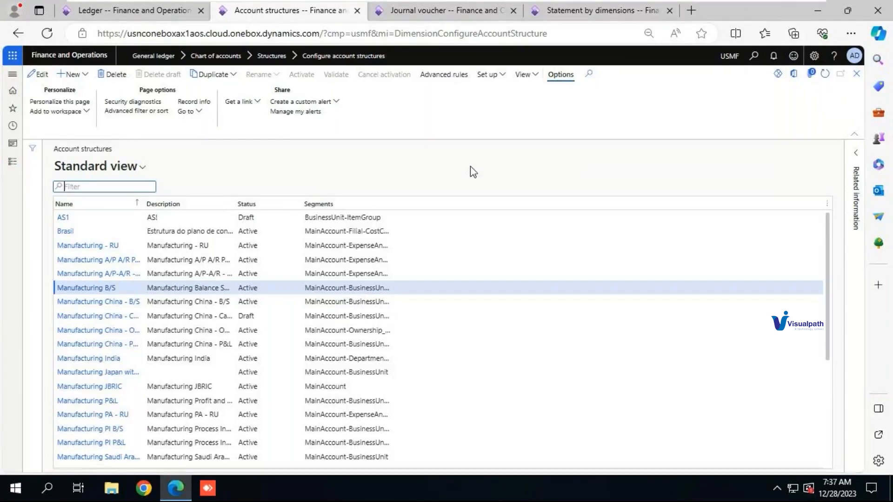
Switch to PowerPoint, review the golden rules and financial dimensions slides, and bring up the GoTo meeting window.
key("alt+Tab")
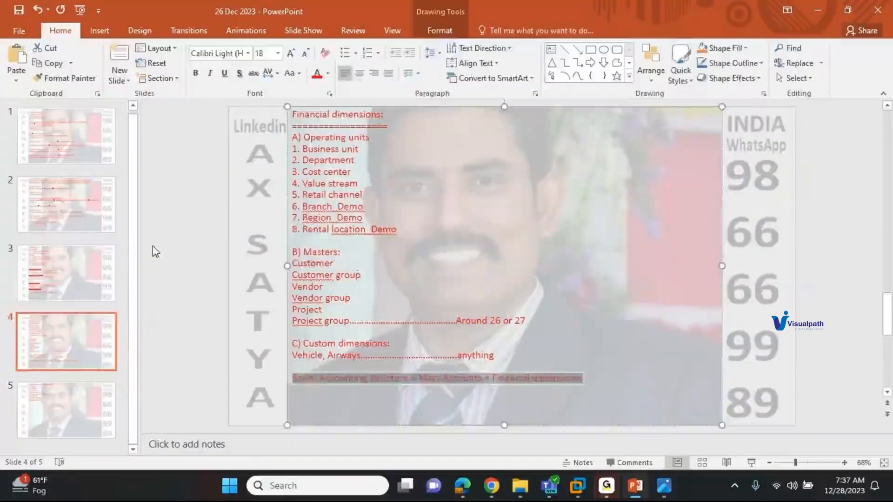
left_click(90, 261)
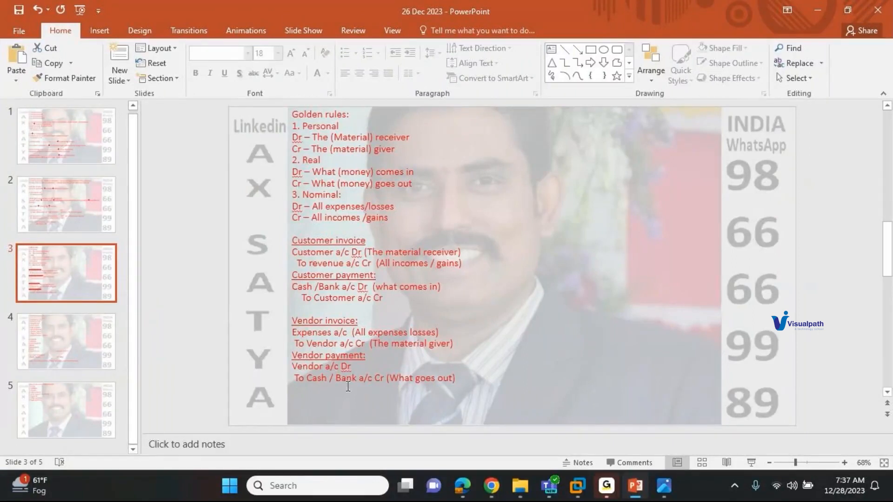
left_click(87, 341)
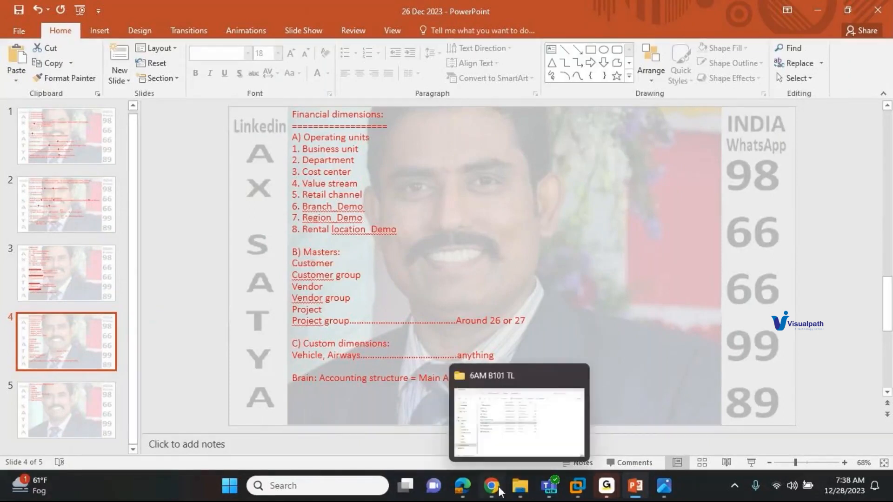
mouse_move(597, 496)
left_click(658, 425)
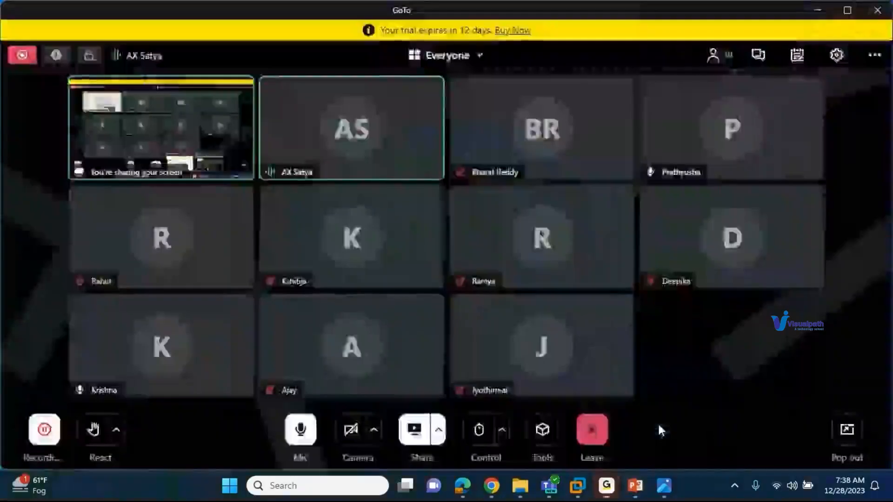
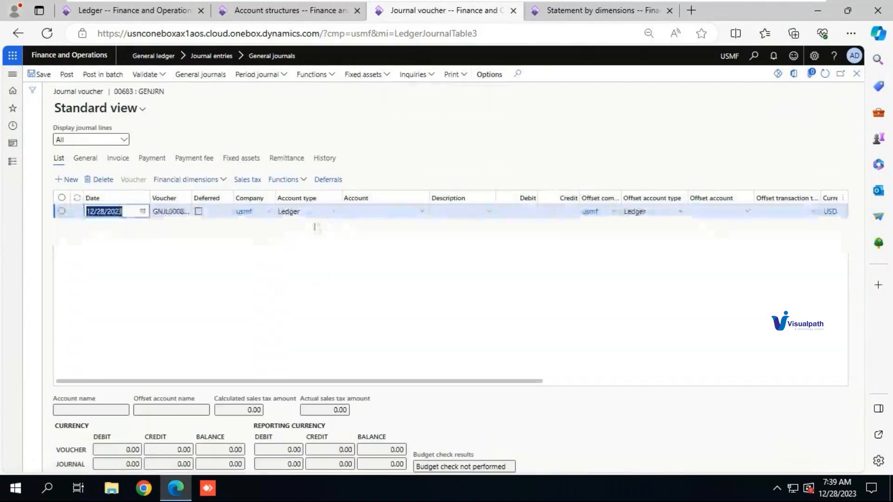
Review the account type options on the general journal voucher line, leaving it as Ledger.
left_click(335, 212)
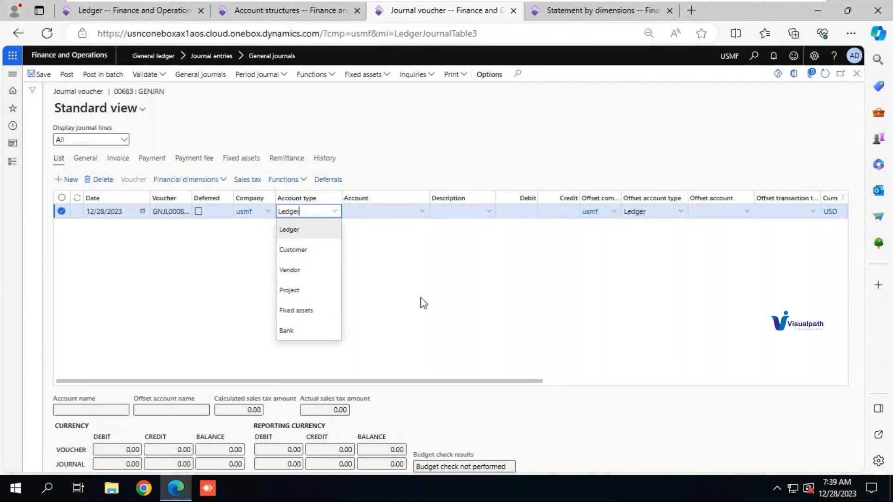
left_click(434, 134)
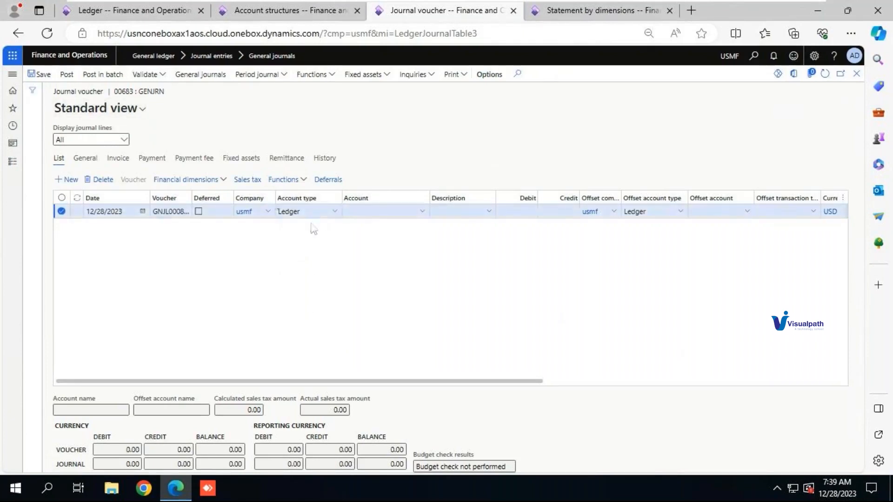
left_click(334, 216)
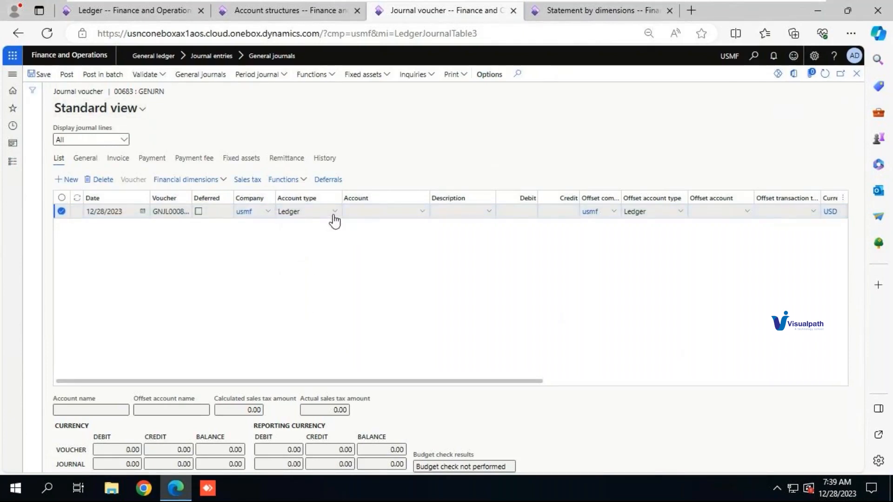
left_click(389, 236)
Duplicate the Journal voucher tab and open the Customer payment journal from Accounts receivable payments in the new tab.
right_click(428, 21)
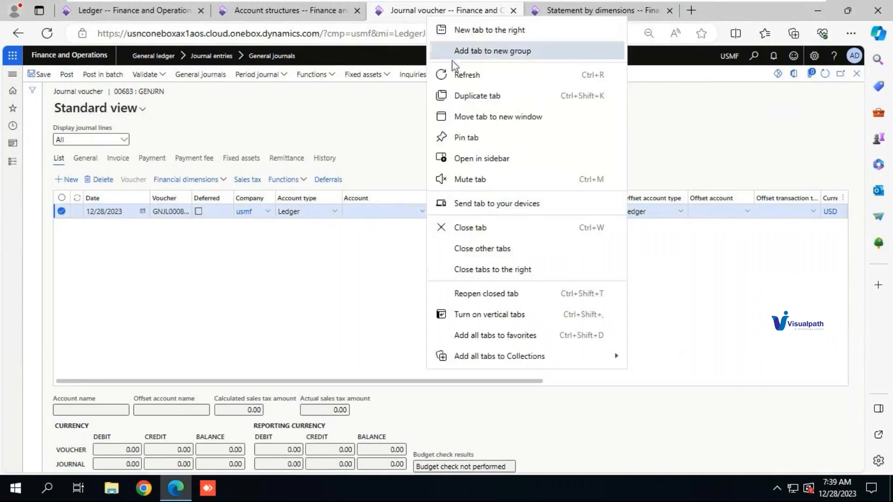
left_click(467, 93)
left_click(434, 17)
left_click(522, 17)
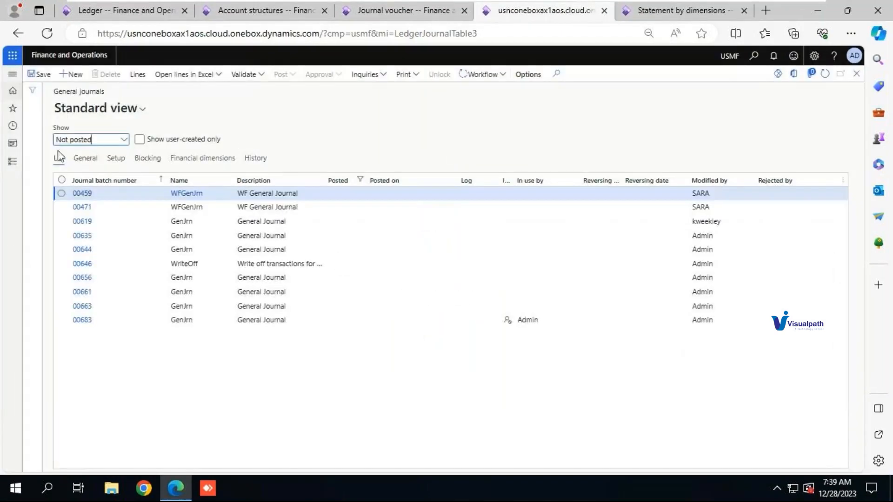
left_click(12, 163)
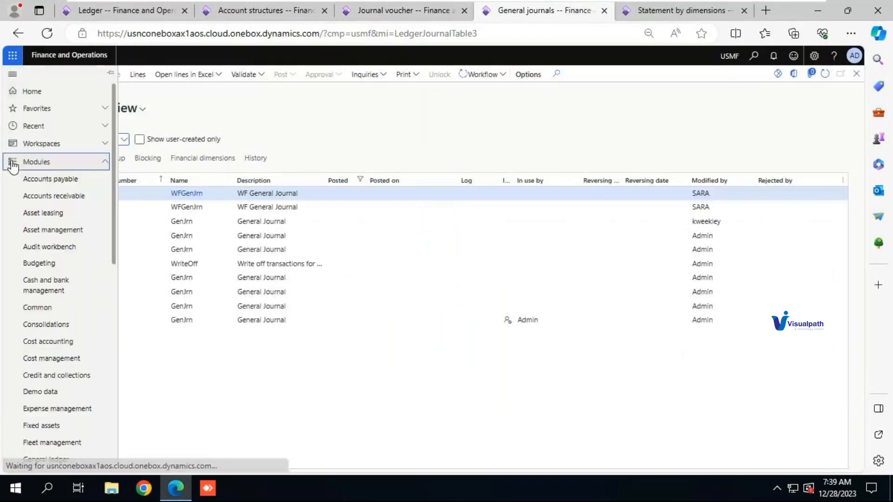
left_click(64, 204)
left_click(205, 83)
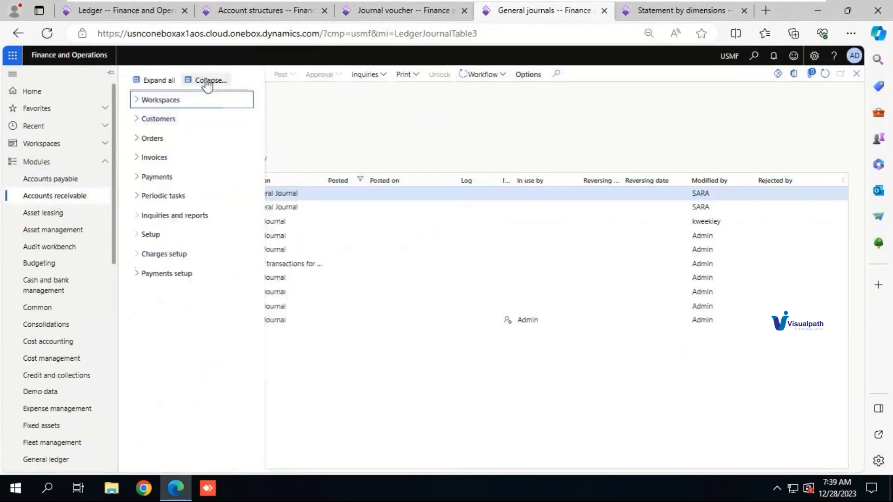
left_click(163, 177)
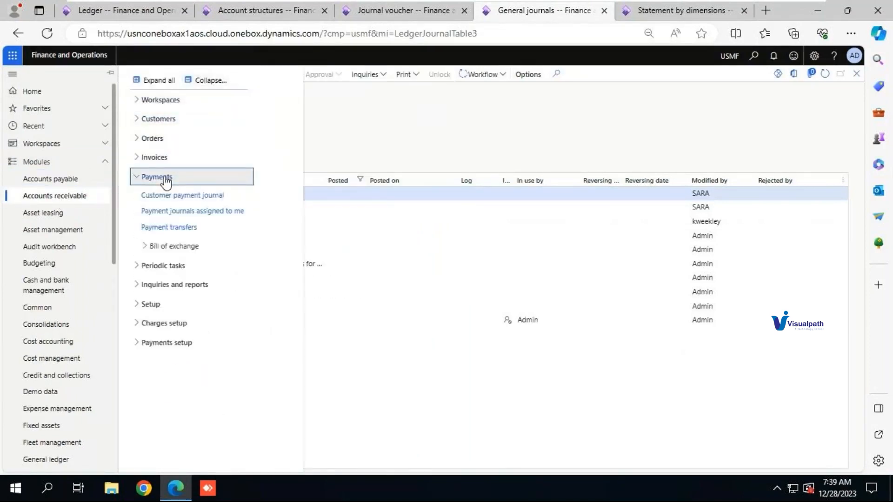
left_click(167, 197)
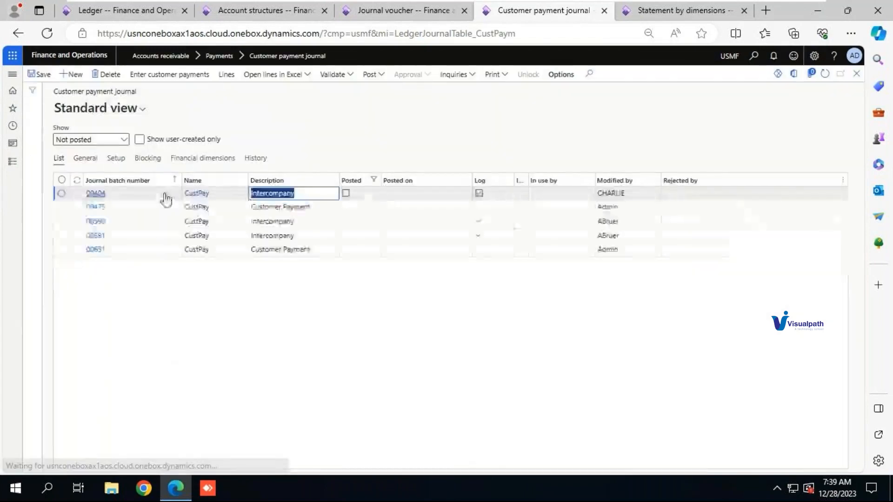
Open the lines of customer payment journal 00651, assign the first listed customer account, and check the Bank offset account type.
left_click(152, 252)
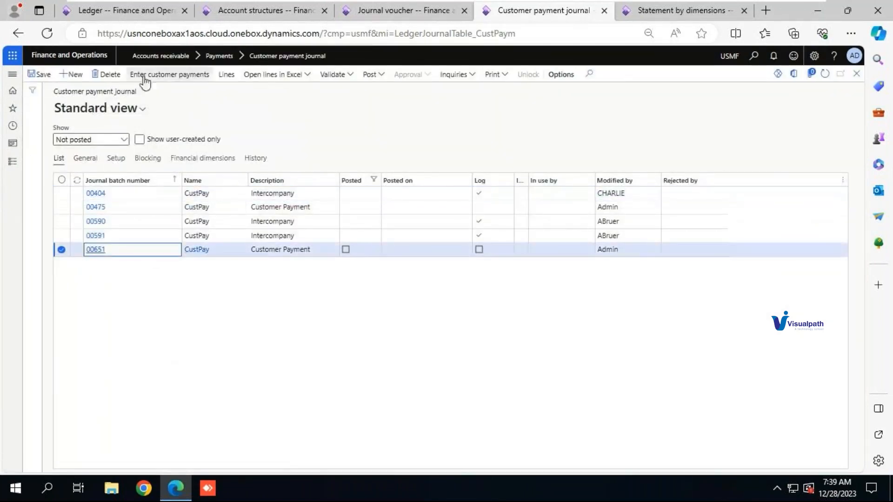
left_click(227, 75)
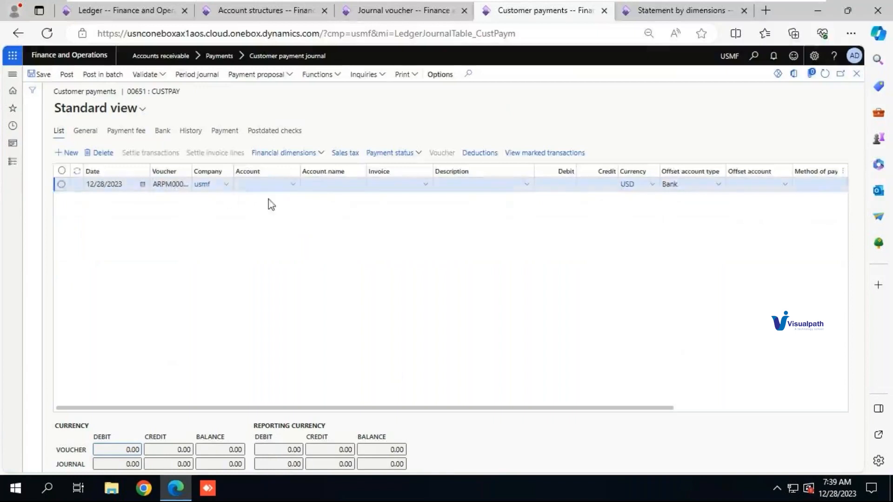
left_click(294, 189)
left_click(294, 185)
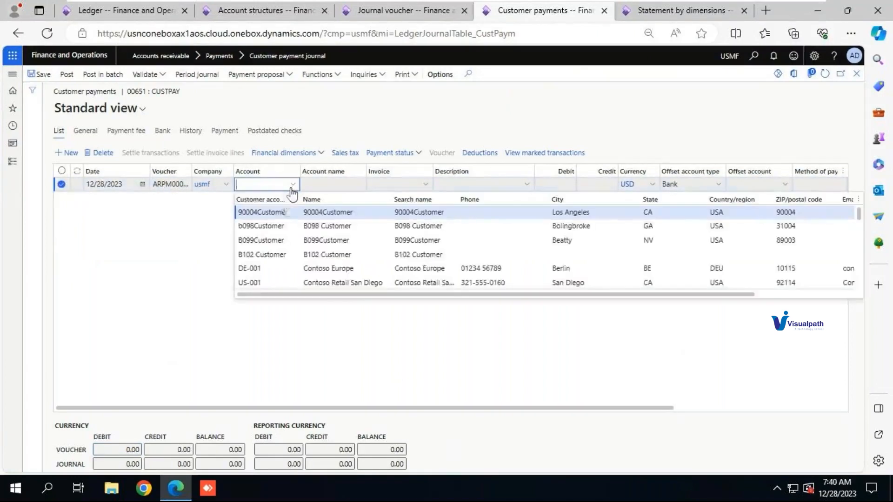
left_click(270, 212)
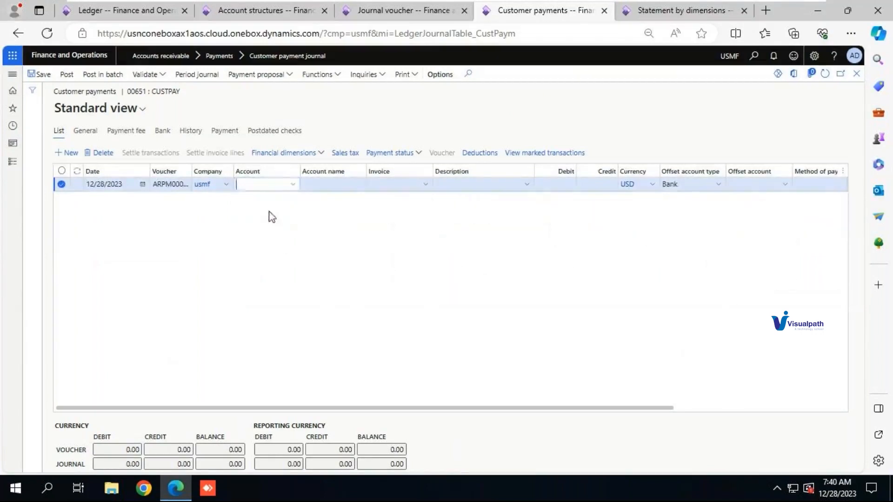
left_click(703, 188)
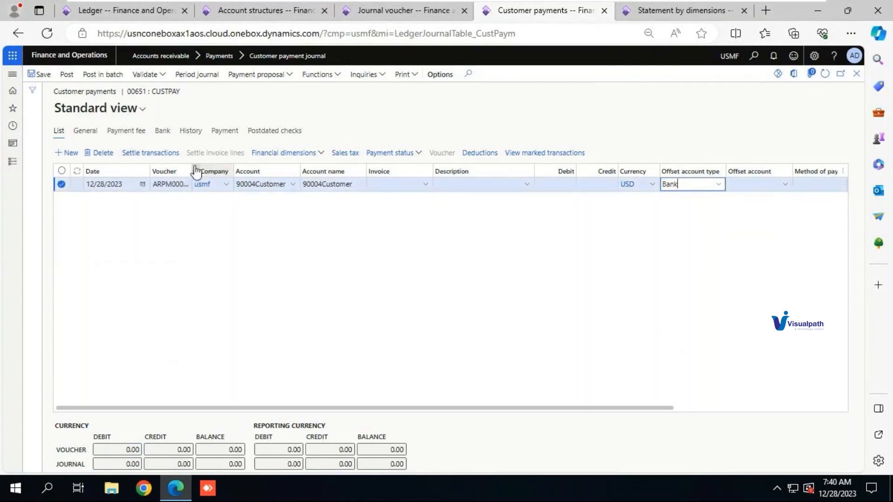
Change the payment line's account type to Ledger in its general details and return to the line list.
left_click(87, 132)
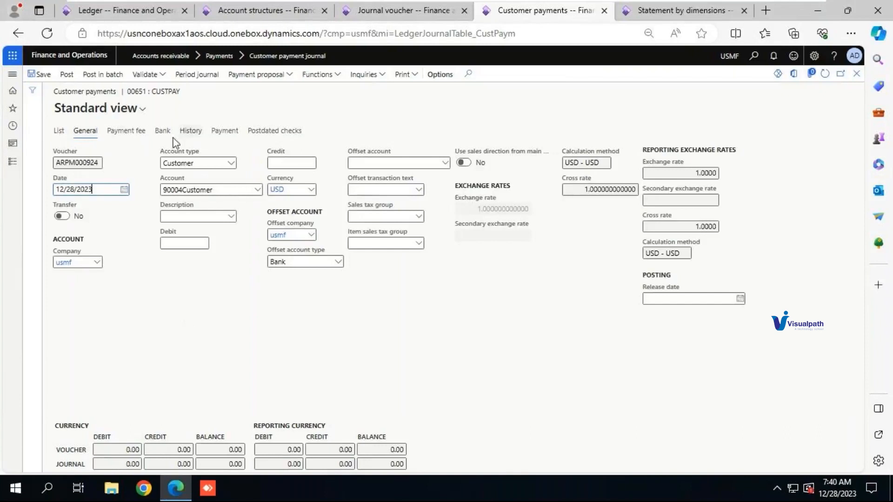
left_click(231, 164)
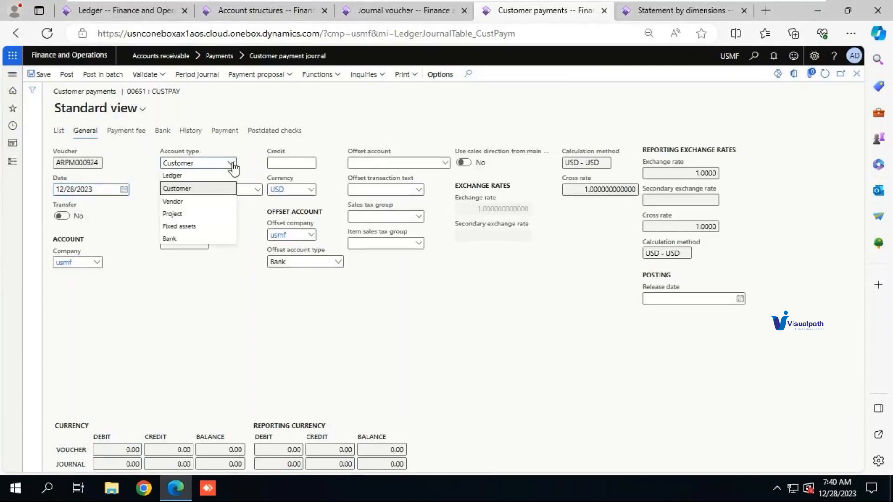
left_click(189, 177)
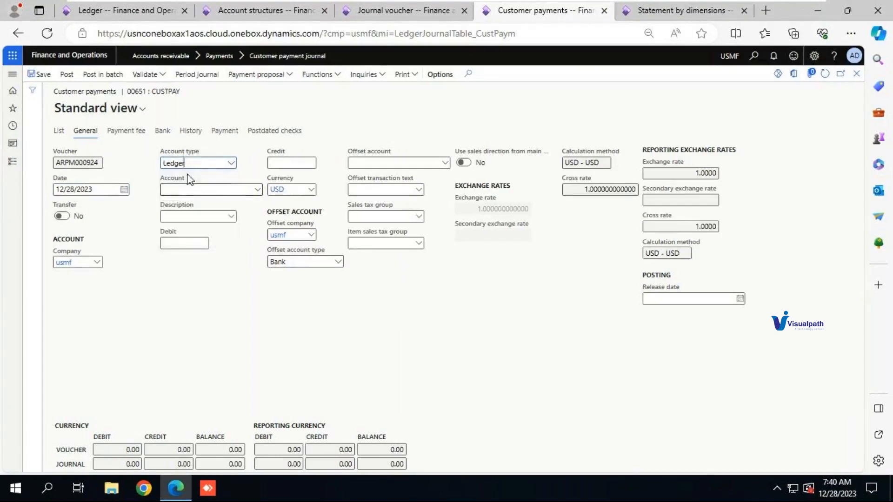
left_click(60, 131)
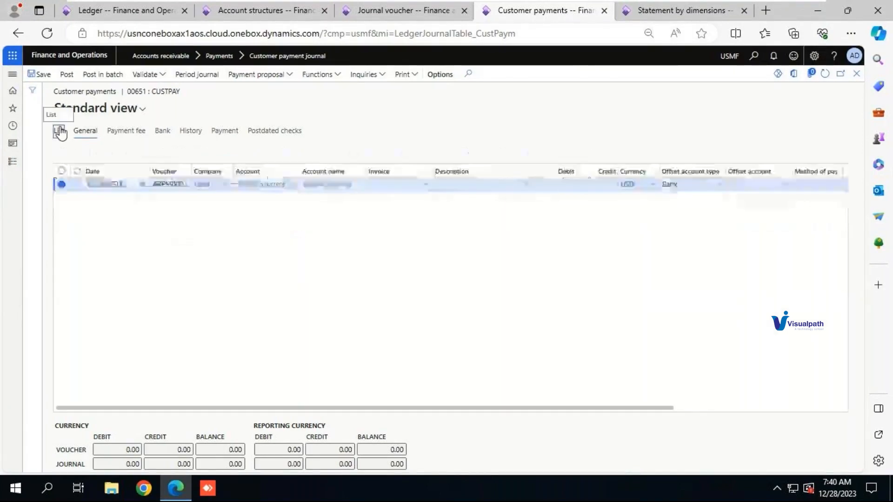
Check the ledger account lookup on the customer payment line and return to the line's general details.
left_click(292, 187)
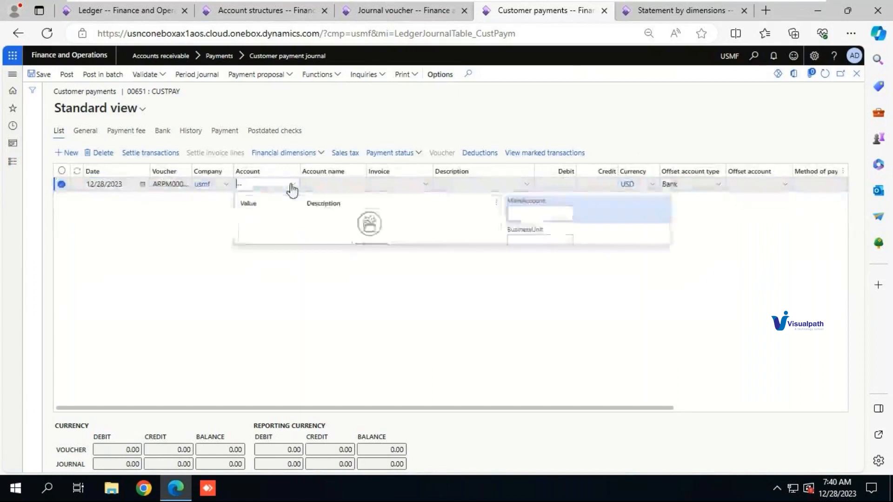
left_click(82, 133)
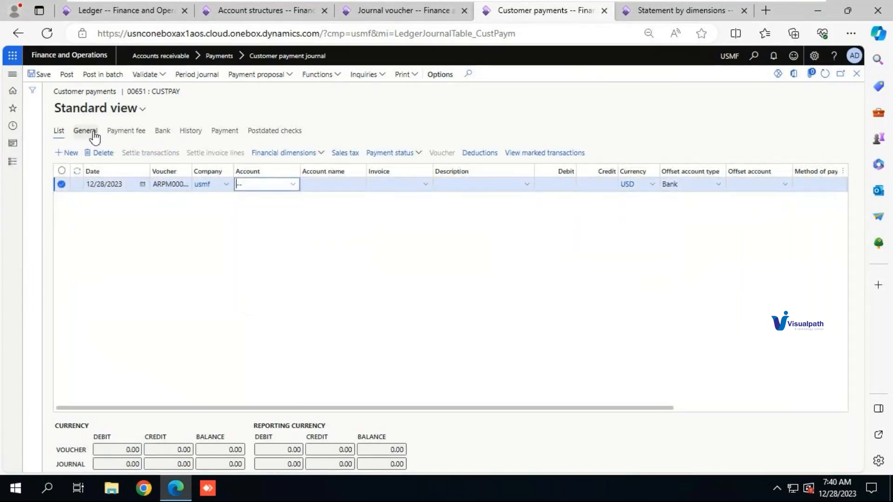
left_click(89, 133)
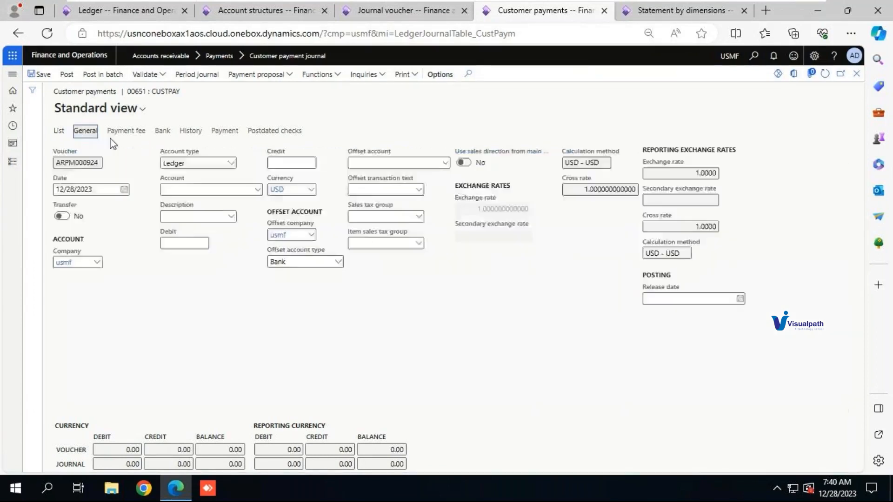
Set the payment line's account type to Vendor and open the vendor account lookup in the line list.
left_click(233, 166)
left_click(183, 202)
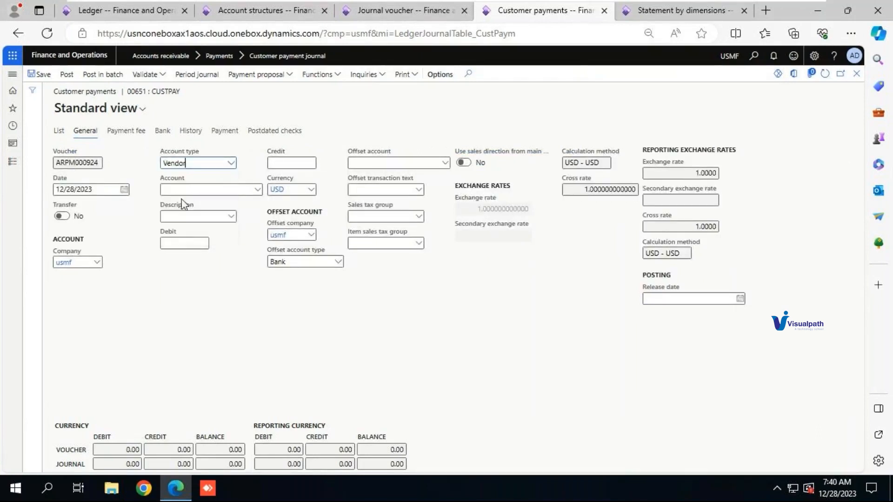
left_click(59, 131)
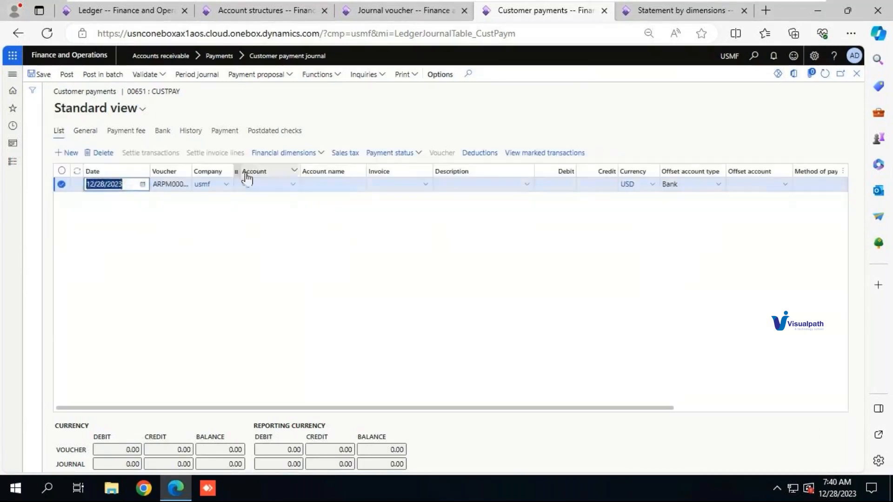
left_click(293, 186)
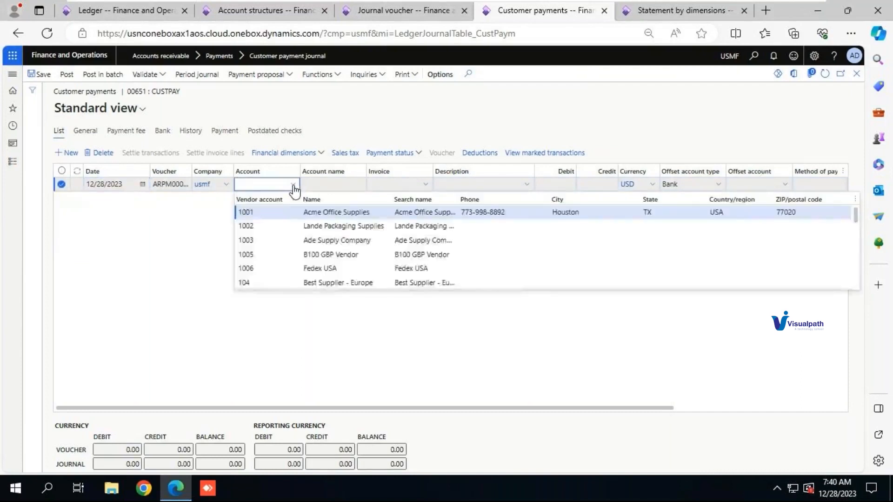
Compare the account type options of the general journal voucher line with those in the customer payment line's general details.
left_click(383, 12)
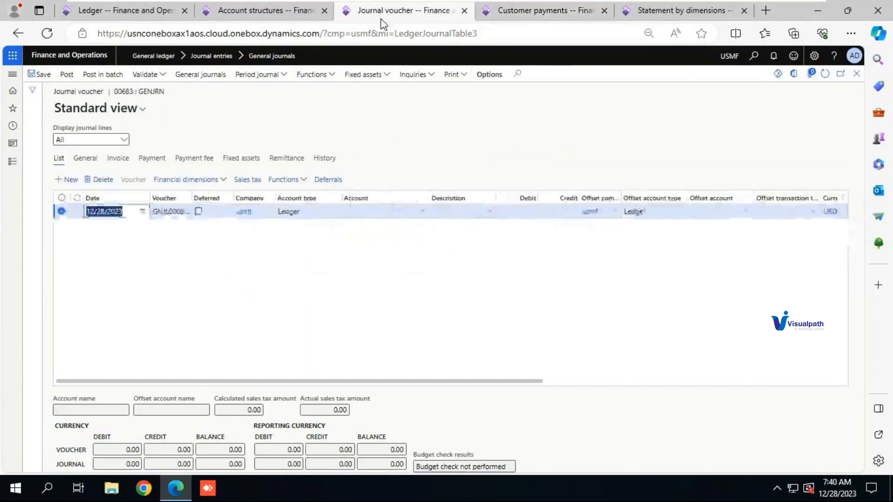
left_click(336, 212)
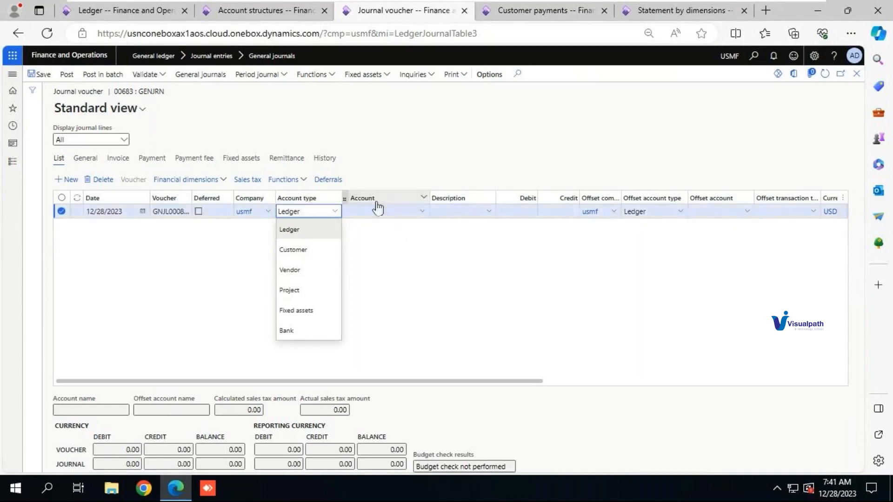
left_click(466, 237)
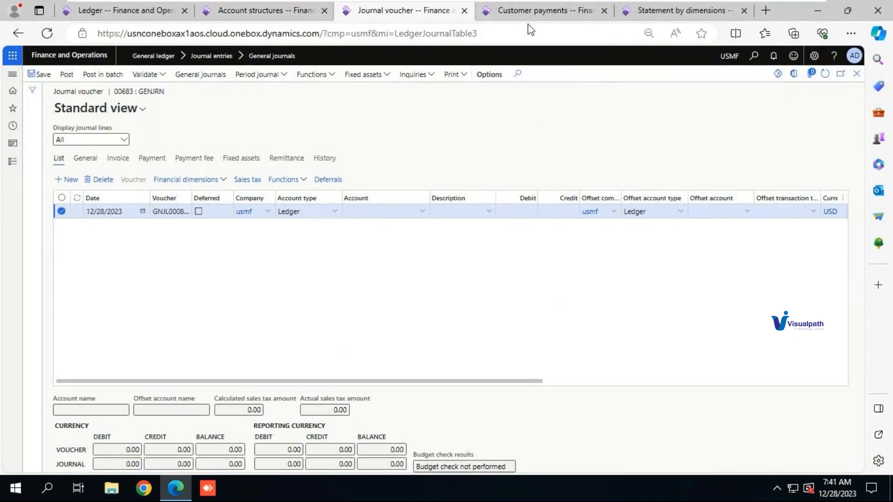
left_click(529, 10)
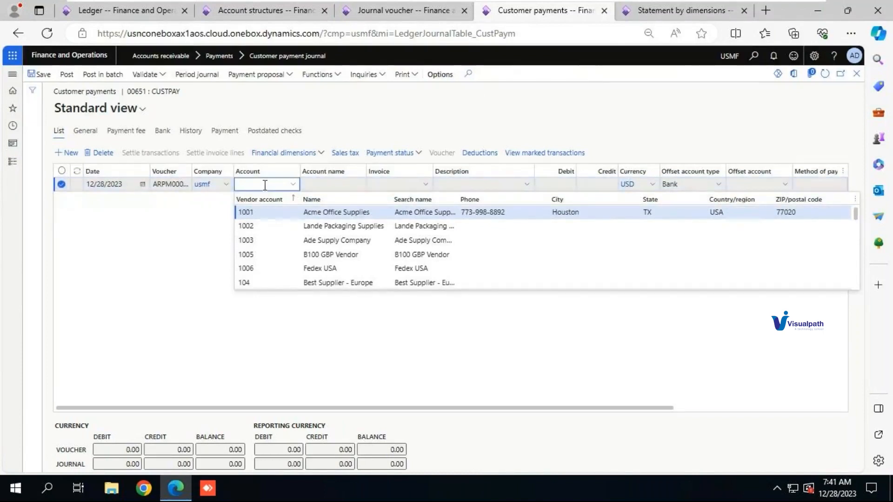
left_click(86, 130)
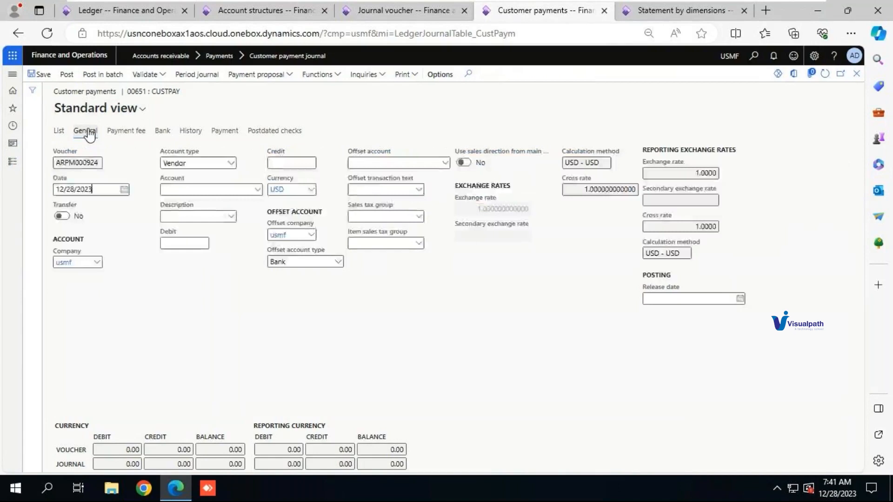
left_click(231, 164)
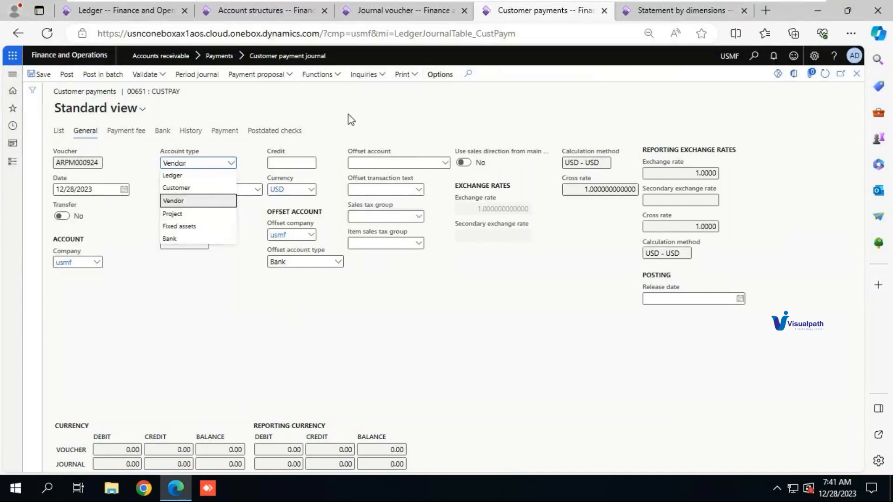
Recheck the account type options on the general journal voucher line and return to the general journals list.
left_click(376, 11)
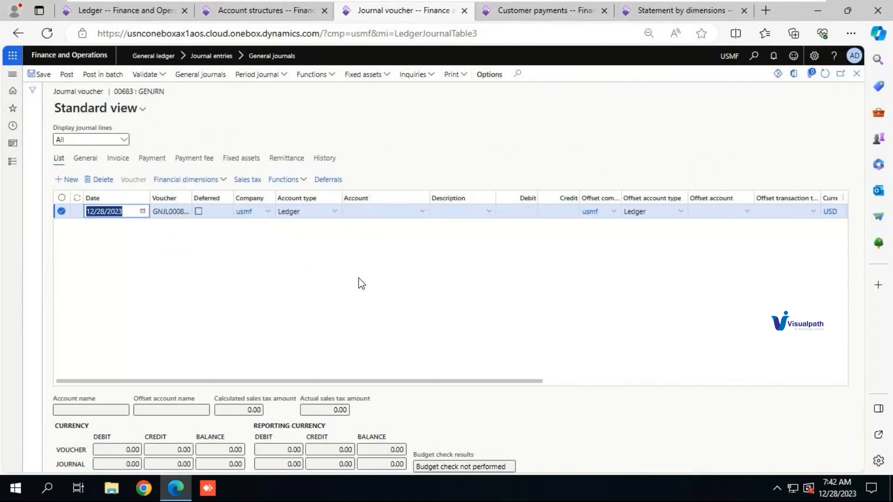
left_click(336, 212)
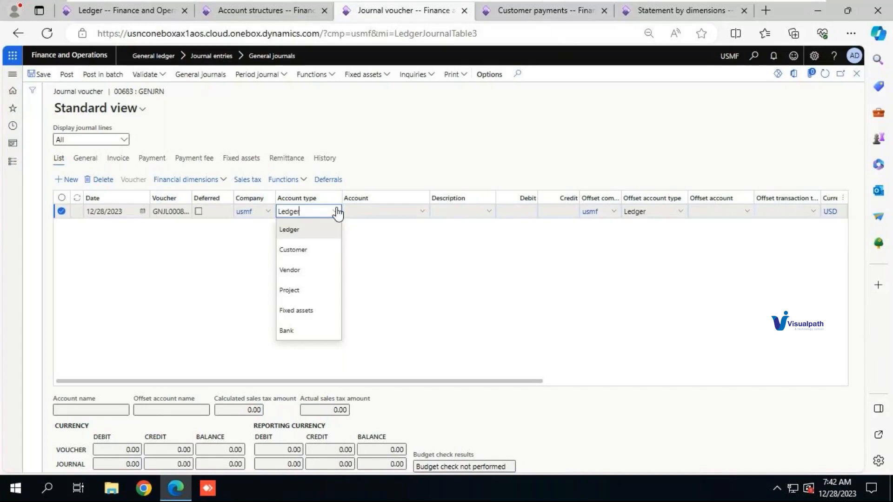
left_click(441, 133)
key("Escape")
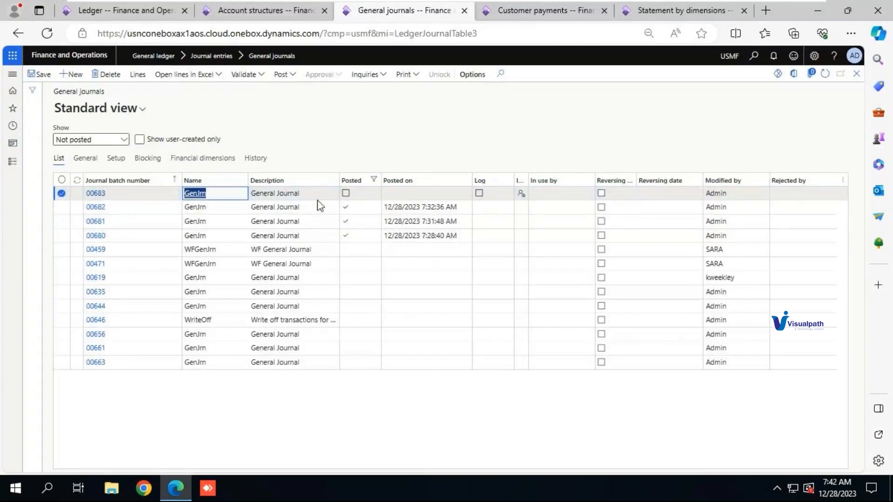
Reopen the lines of general journal 00683 and check the voucher line's Account and Offset account fields.
left_click(140, 77)
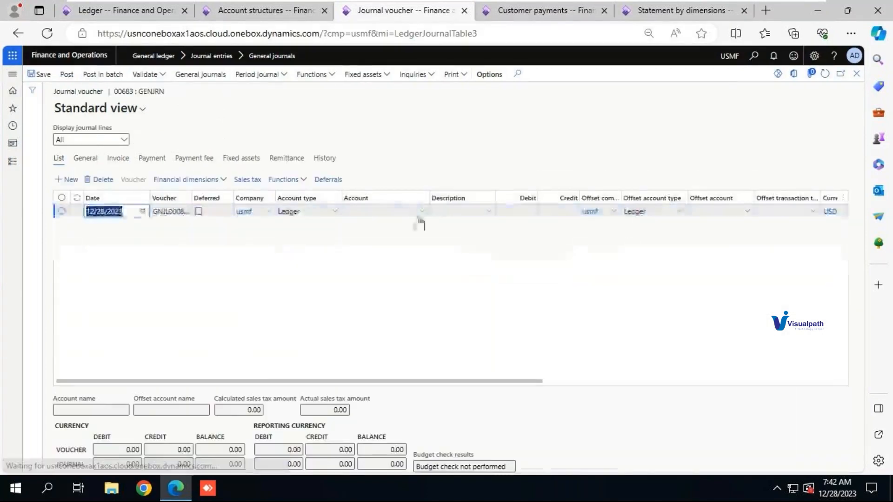
left_click(412, 214)
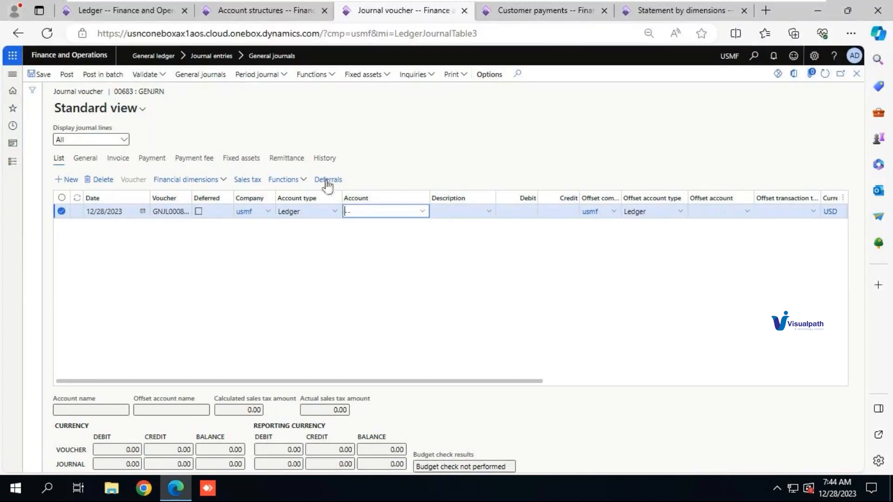
left_click(719, 211)
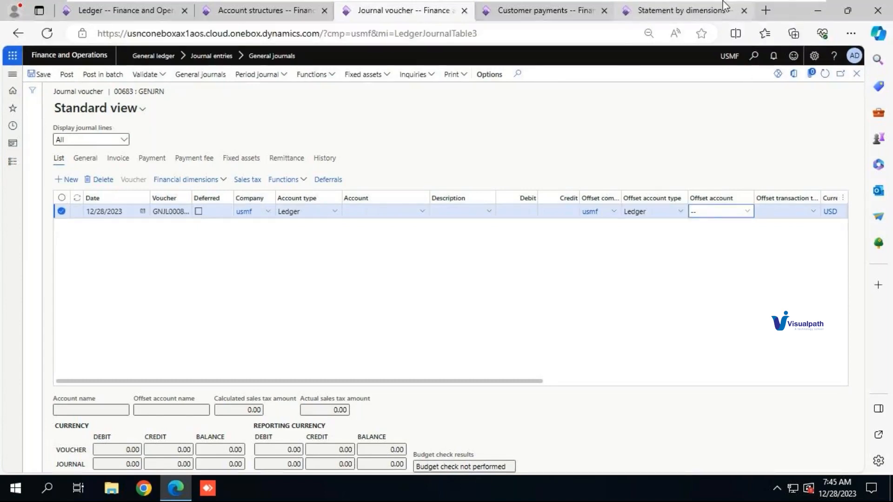
Switch to the 26 Dec 2023 PowerPoint presentation and review the Financial dimensions slide.
key("alt+Tab")
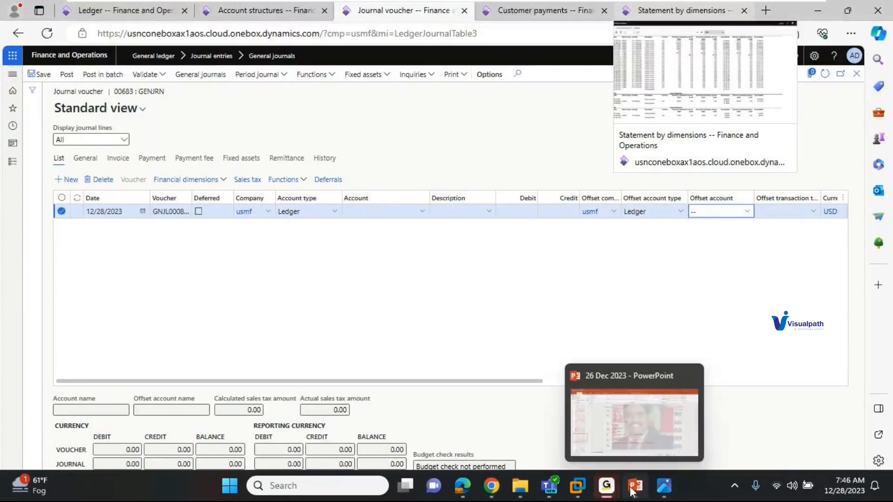
mouse_move(610, 491)
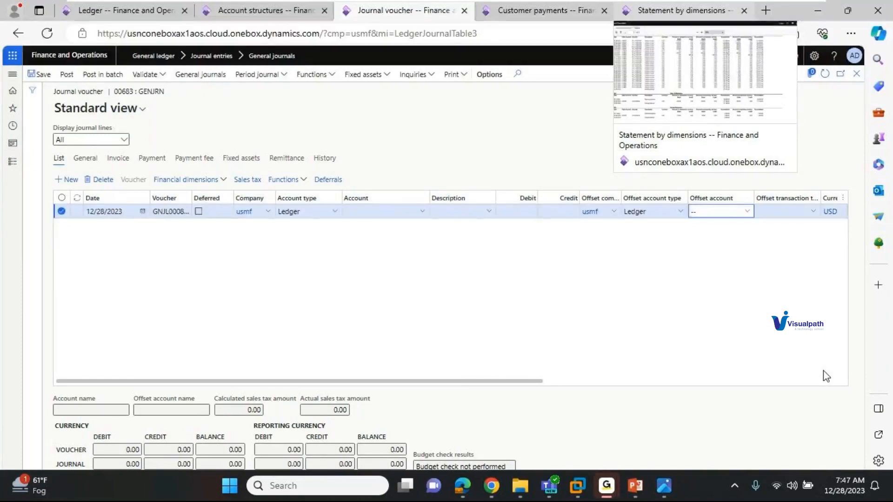
left_click(635, 485)
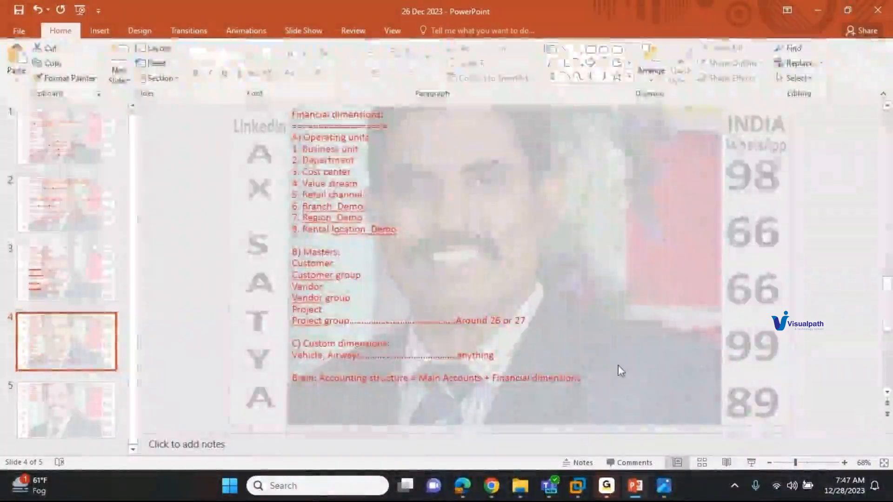
key("alt+Tab")
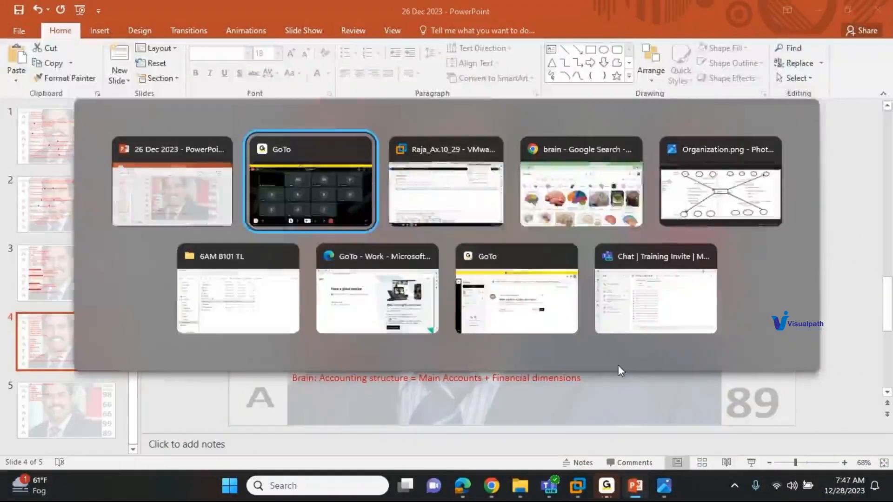
key("Escape")
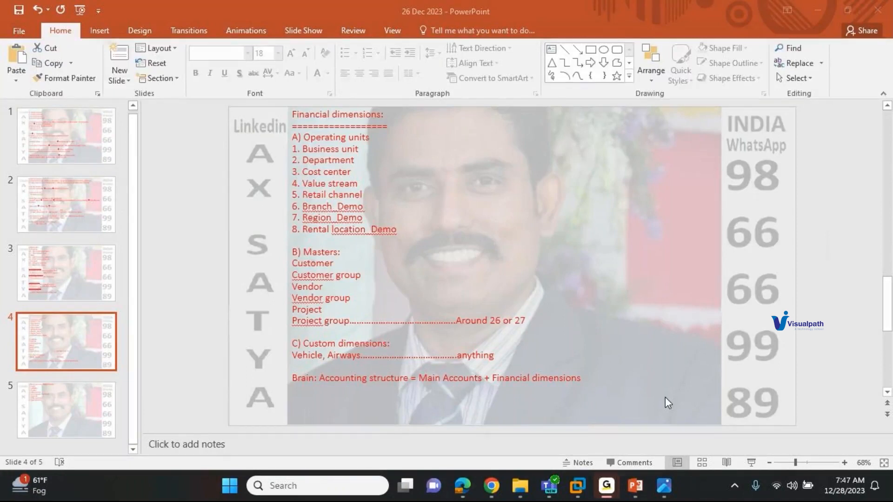
Switch back to Dynamics 365 Finance in the virtual machine, close the voucher, and open the GenJrn journal name setup from journal 00683.
left_click(587, 493)
left_click(857, 74)
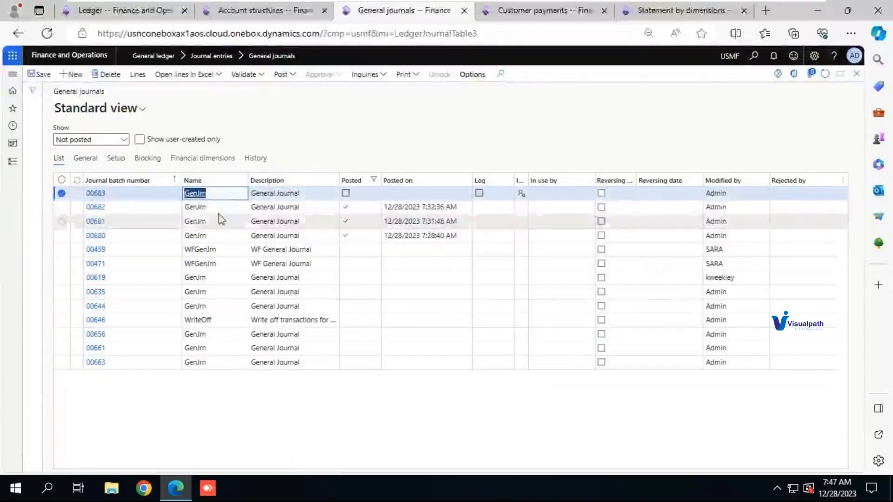
left_click(192, 197)
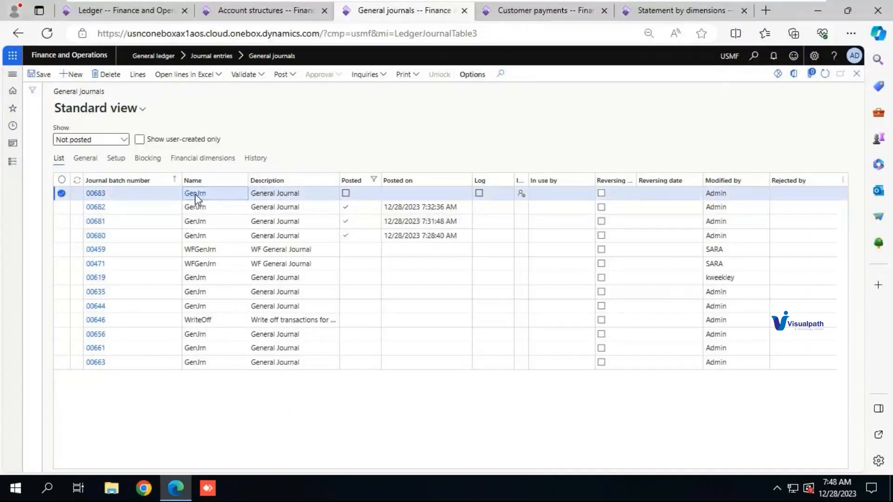
left_click(195, 194)
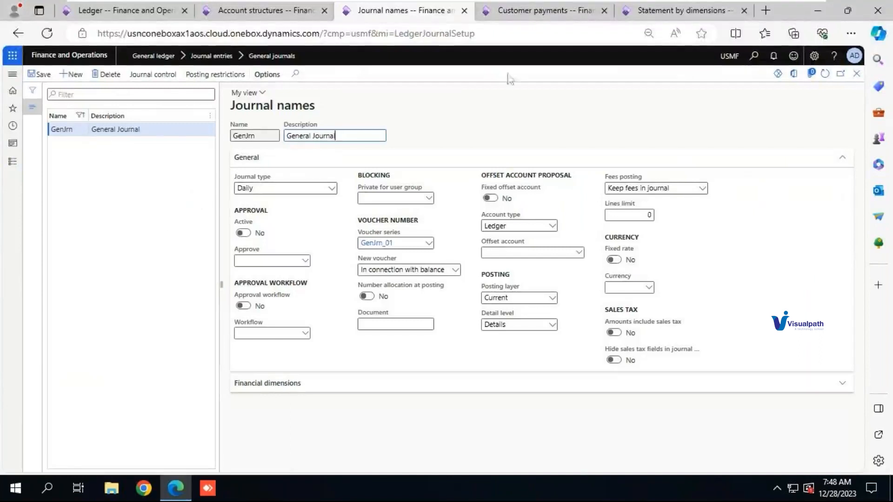
Close the lines of customer payment journal 00651 and open its CustPay journal name setup.
left_click(538, 9)
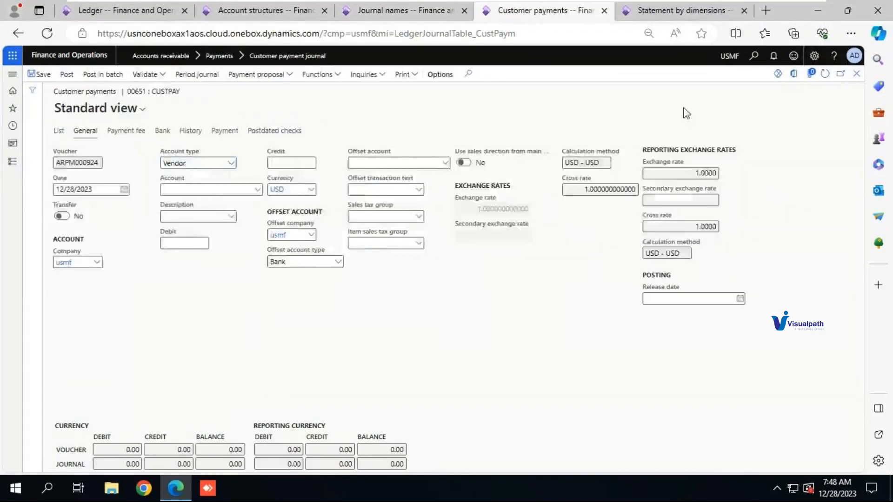
left_click(856, 74)
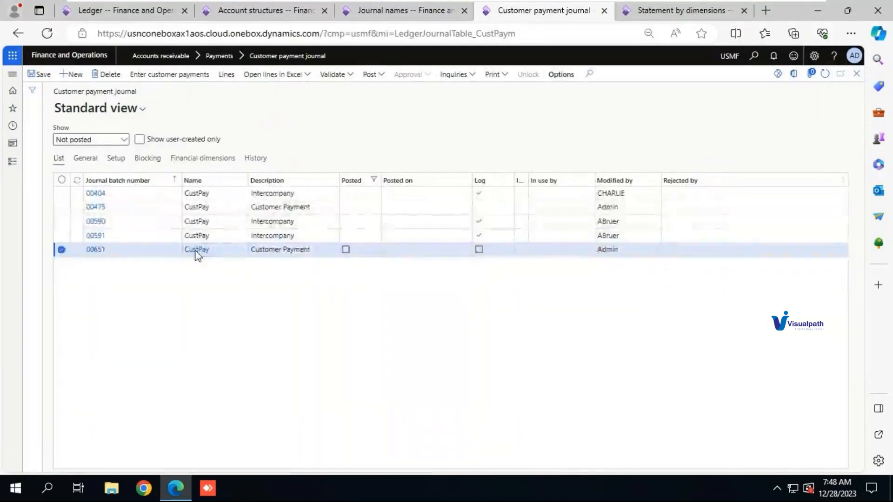
left_click(196, 250)
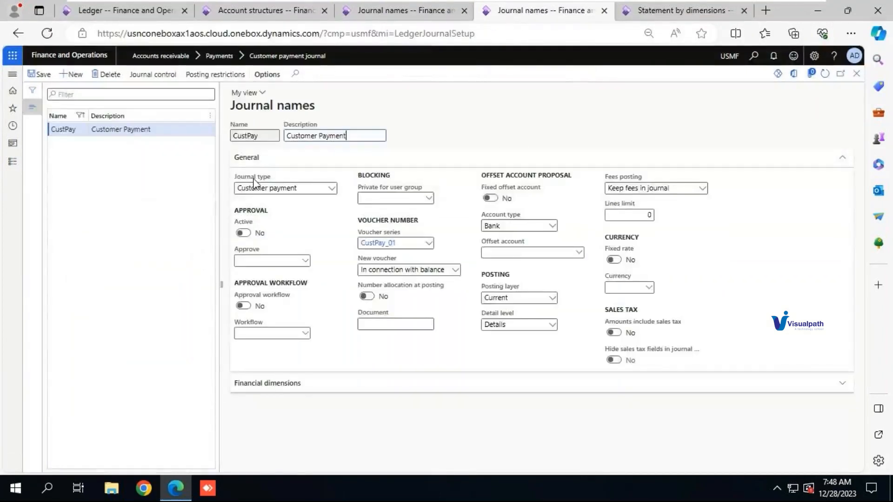
Compare the journal type and offset account type settings of the GenJrn and CustPay journal names.
left_click(380, 13)
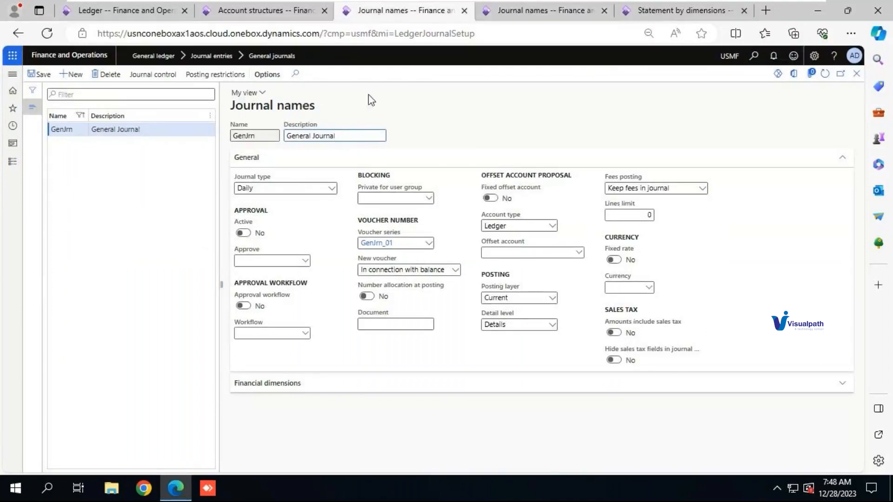
left_click(514, 19)
left_click(403, 20)
left_click(519, 18)
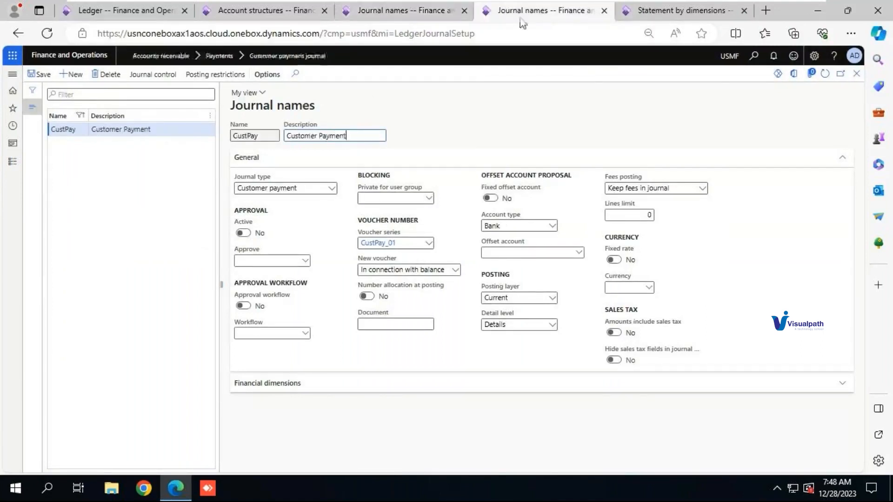
left_click(767, 2)
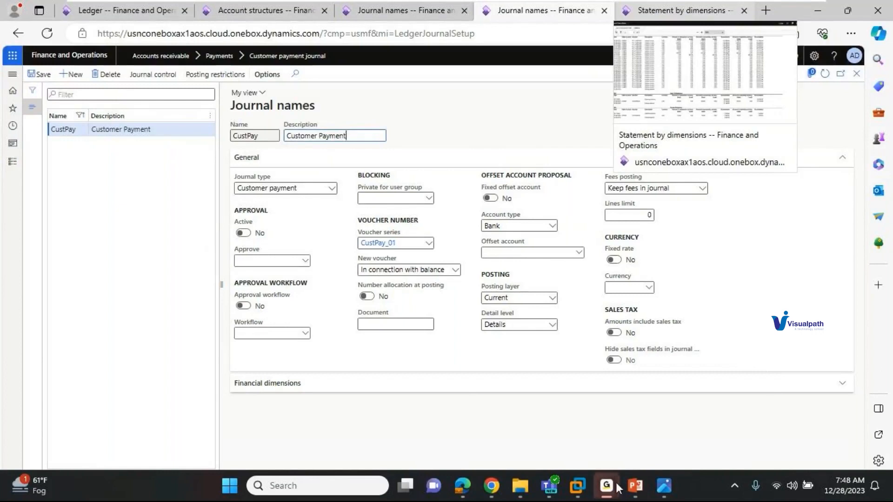
mouse_move(618, 487)
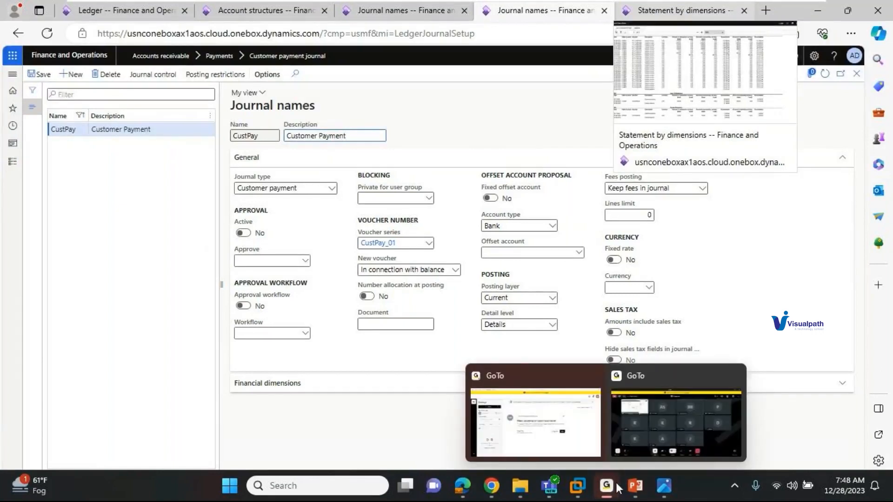
left_click(600, 451)
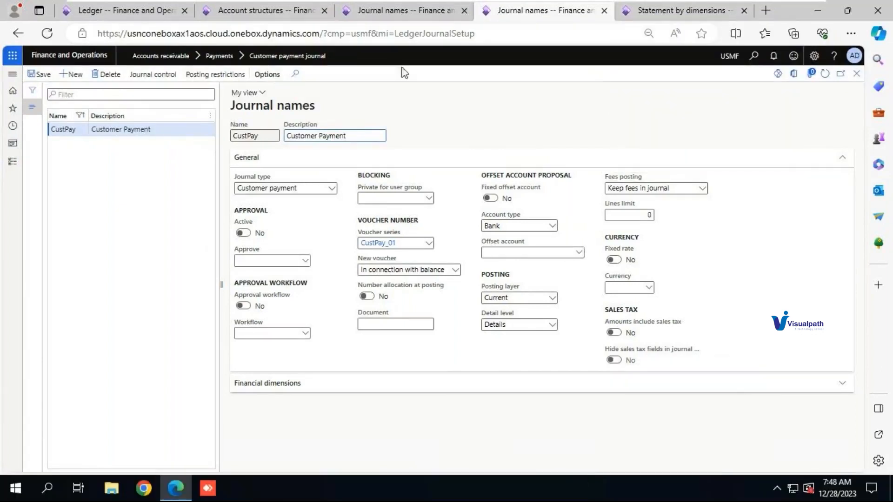
Close the CustPay and GenJrn journal name setups and reopen the lines of general journal 00683.
left_click(857, 74)
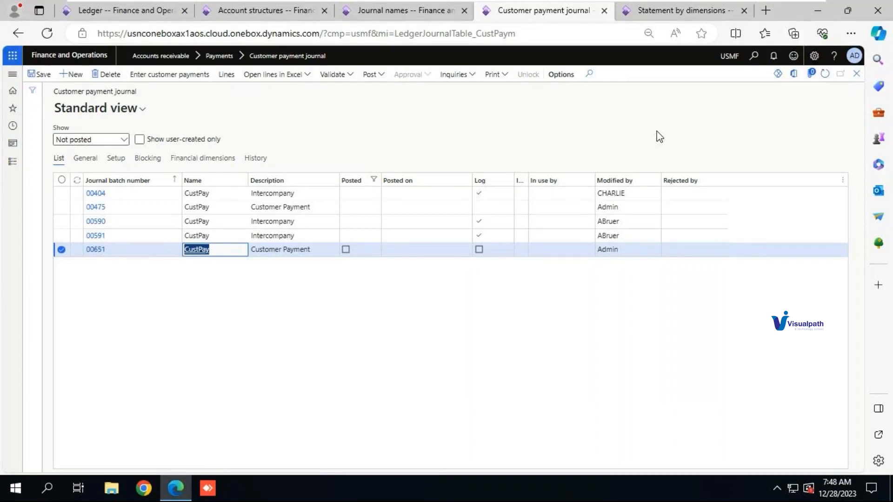
left_click(405, 14)
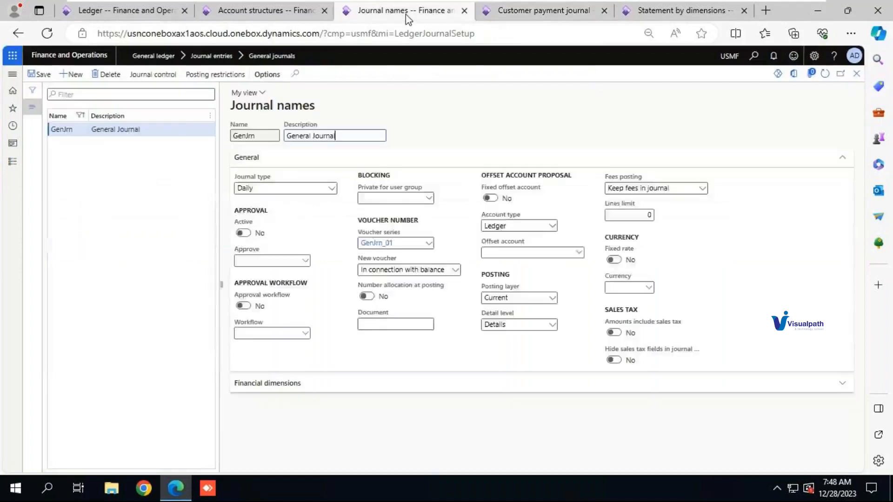
left_click(857, 74)
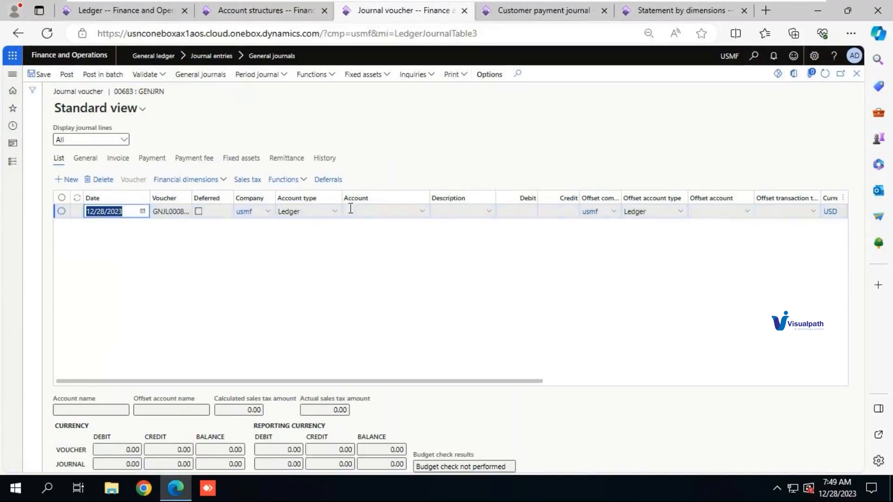
Examine the Account and Offset account entry fields on the Ledger-type voucher line.
left_click(361, 212)
left_click(725, 215)
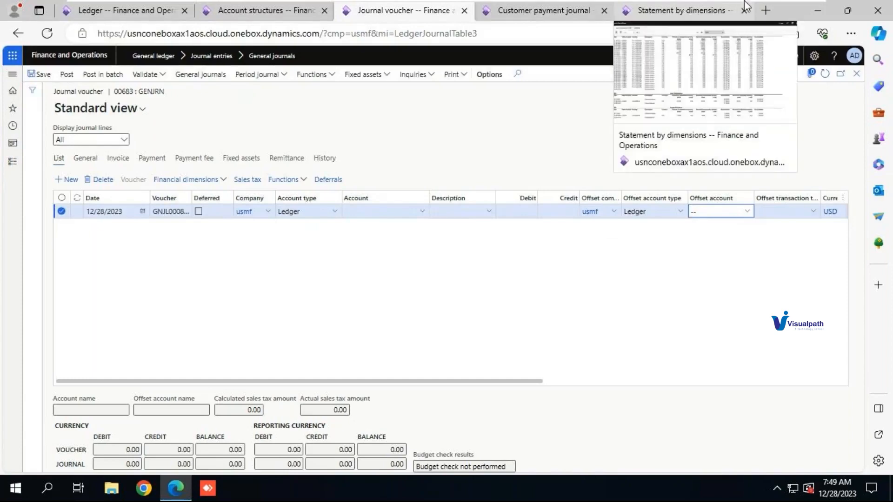
key("alt+Tab")
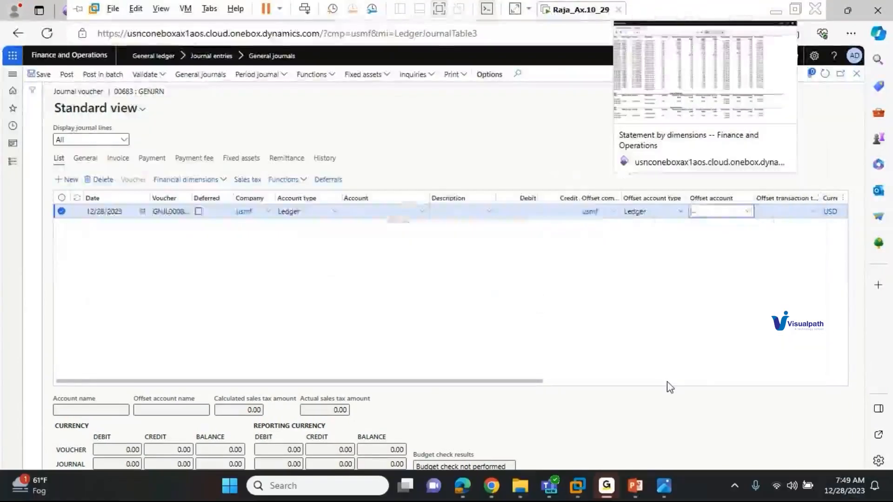